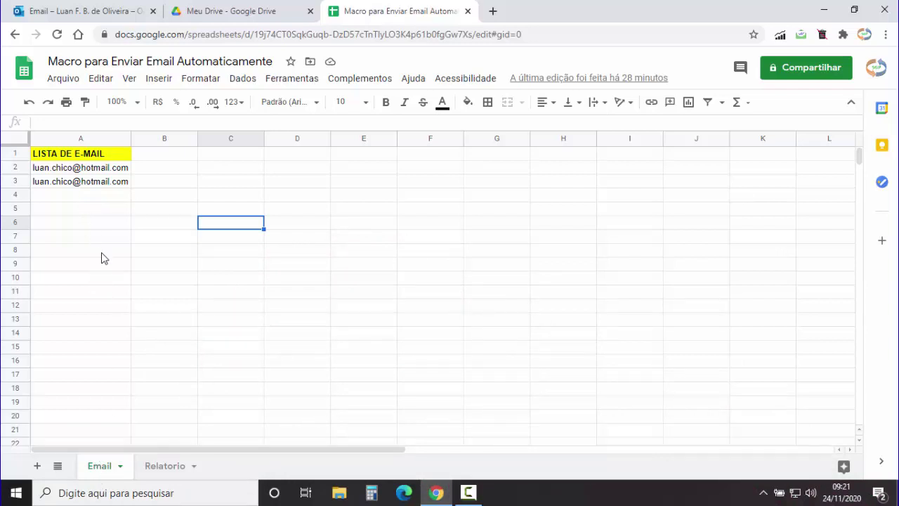
Step: View the Relatorio sales report sheet, then return to the Email sheet
click(169, 466)
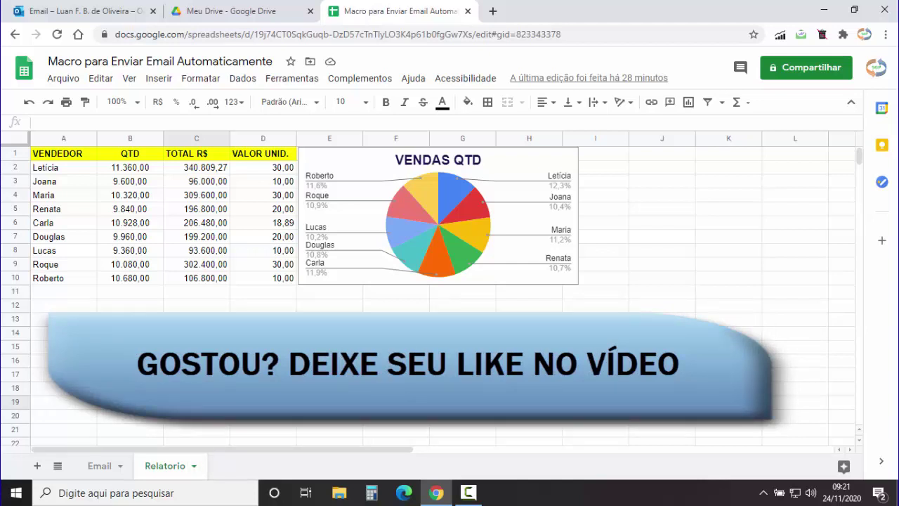
click(100, 466)
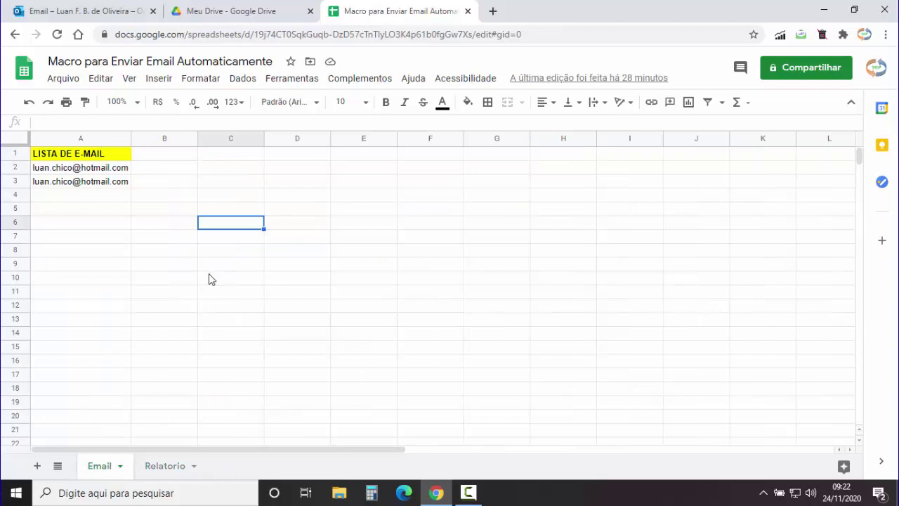
Step: Open the spreadsheet's script editor and name the new project Macros
click(298, 81)
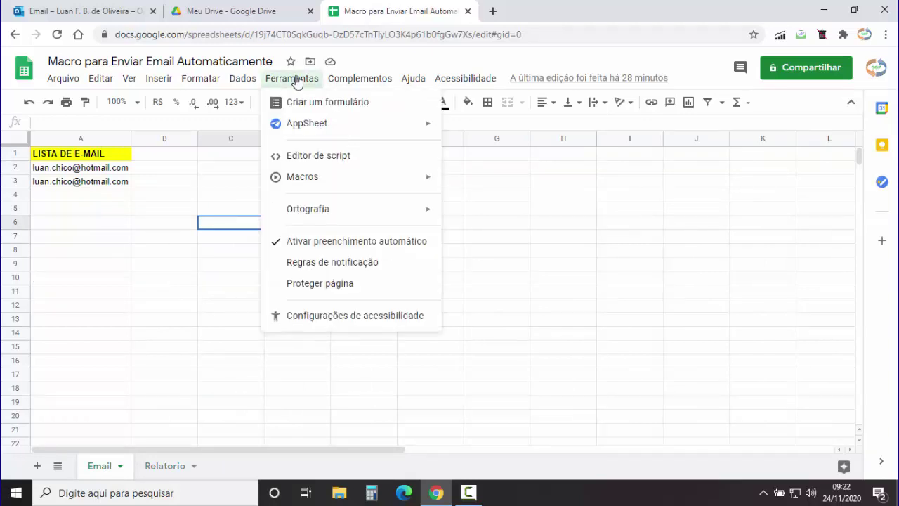
click(332, 164)
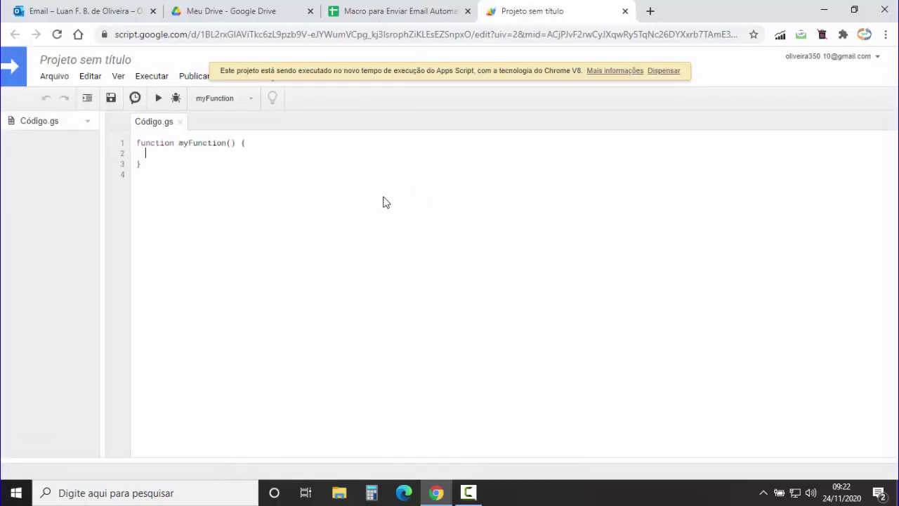
click(76, 63)
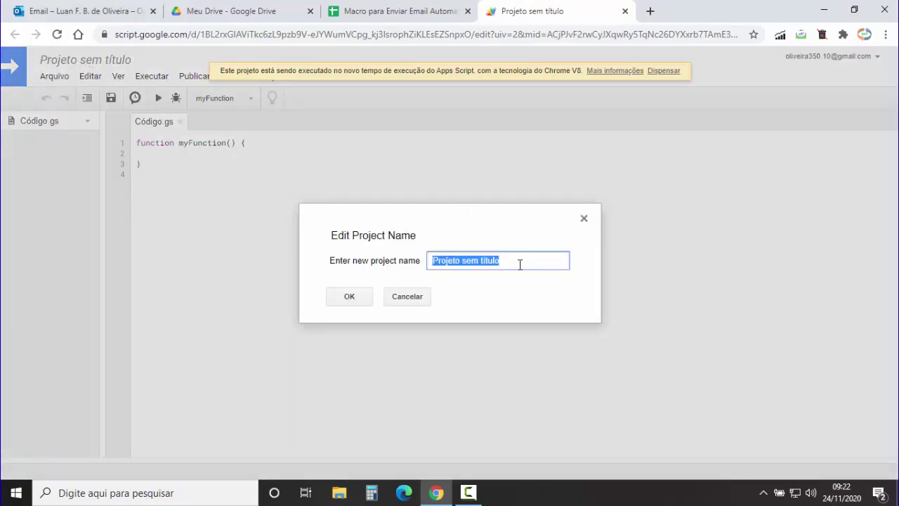
text(Macros)
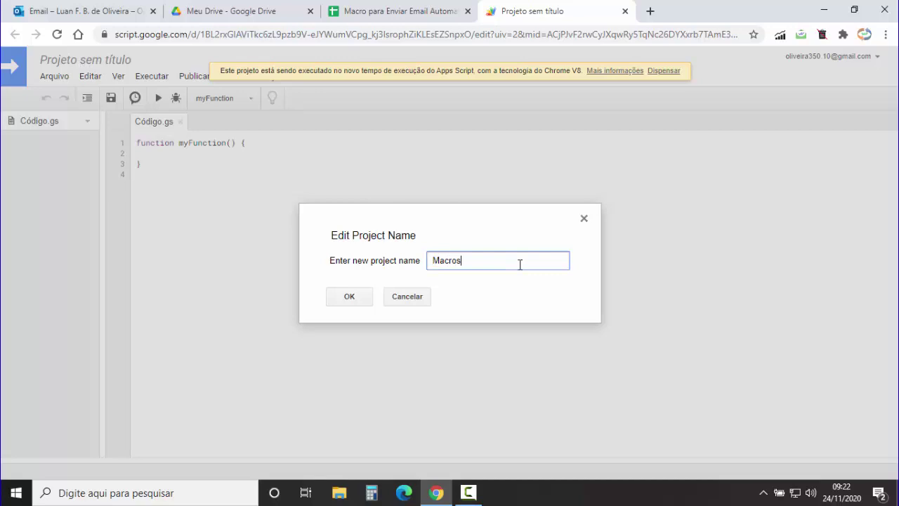
click(348, 298)
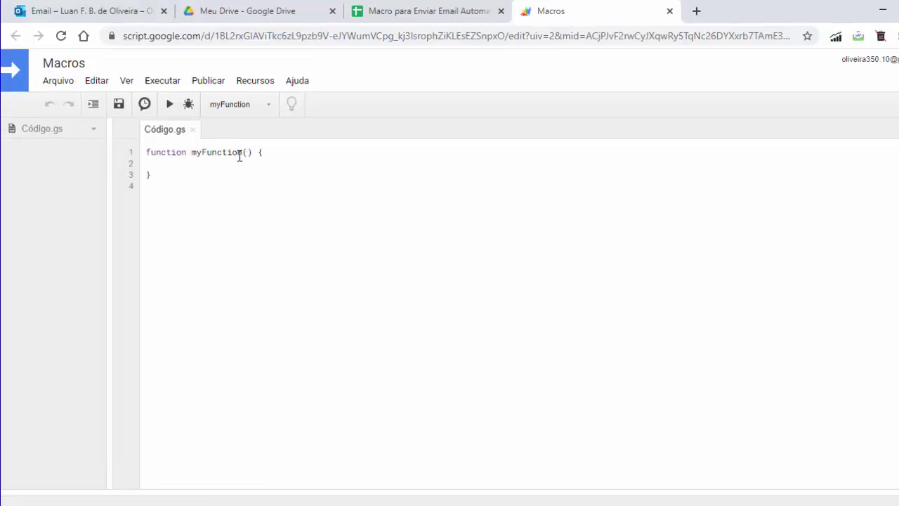
Step: Rename myFunction to Enviaremail and open blank lines in its body
drag(226, 143, 180, 142)
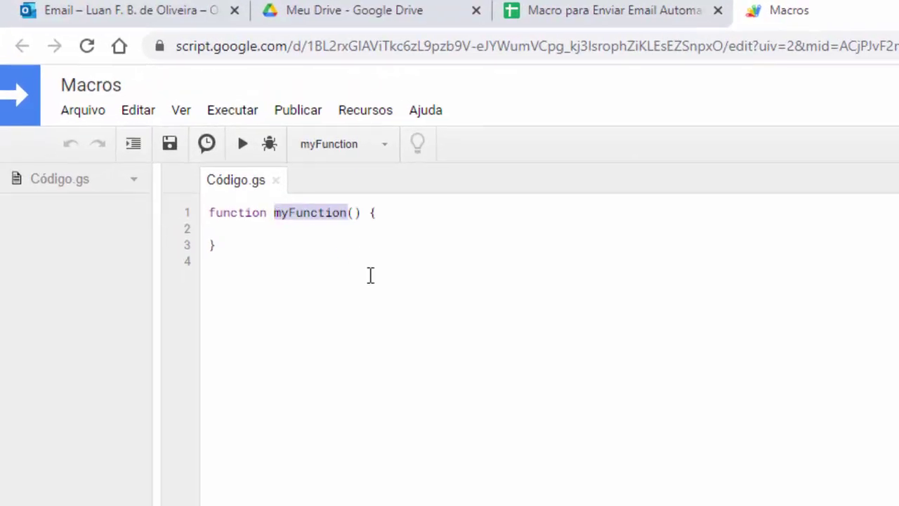
text(Enviar)
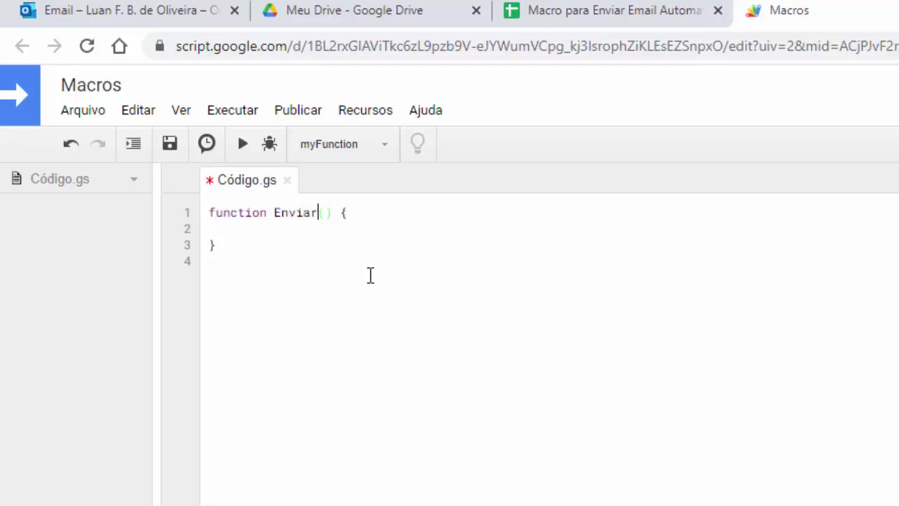
text(ema)
text(il)
click(365, 280)
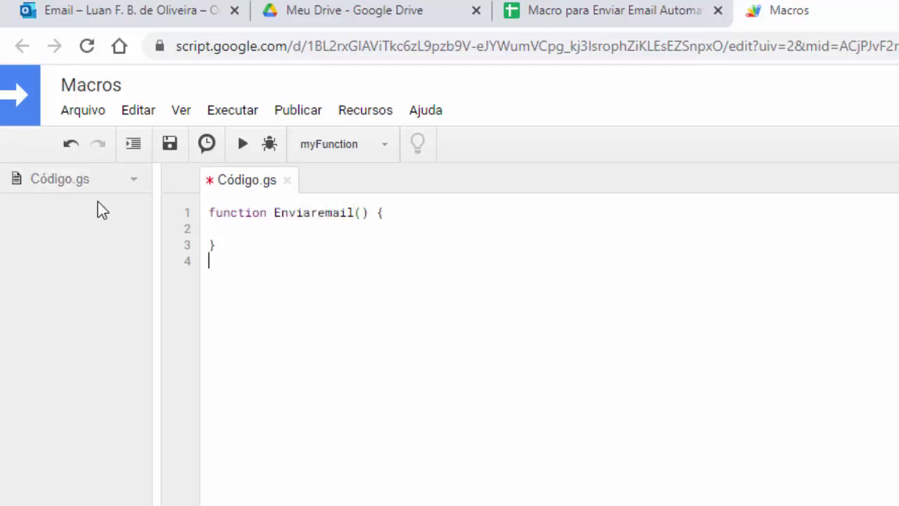
click(215, 229)
key(Return)
key(Return)
key(Return)
key(Return)
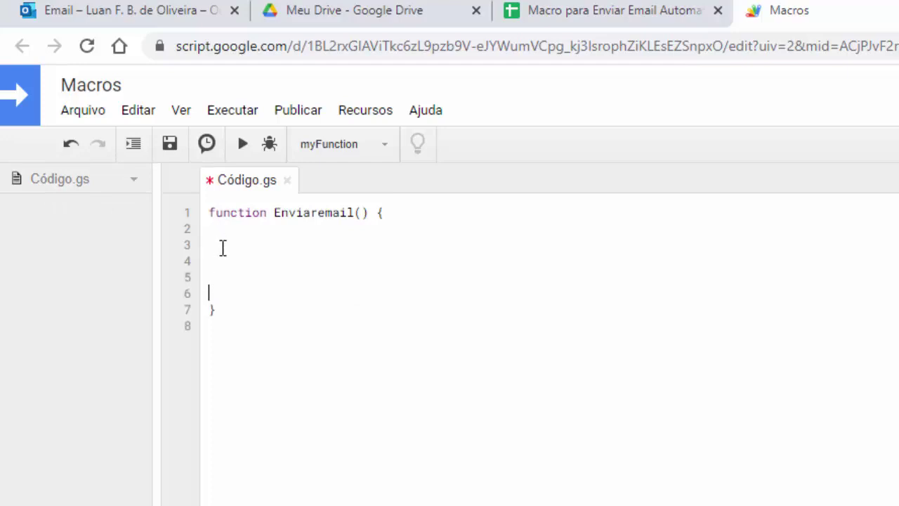
click(222, 247)
Step: Add var planilha = SpreadsheetApp.getActiveSpreadsheet(); on line 3
text(var pl)
text(anilha)
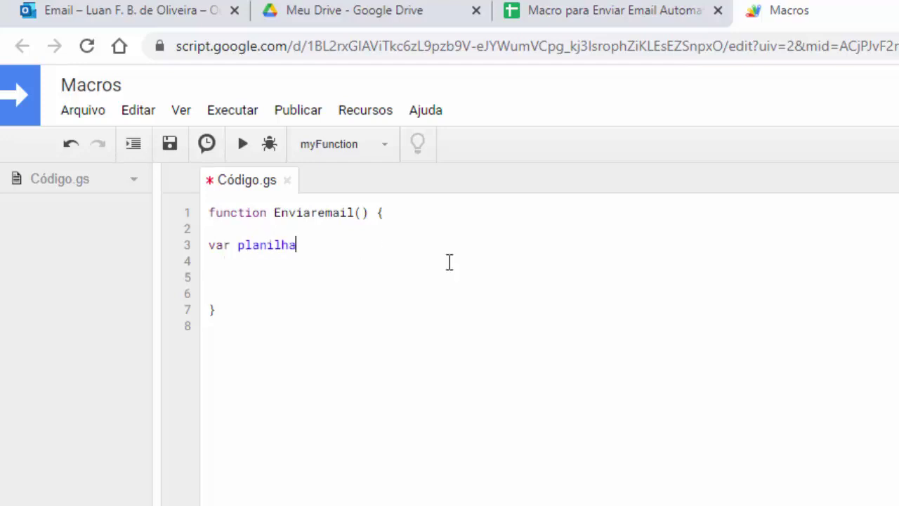
text( = Sp)
text(readsheet)
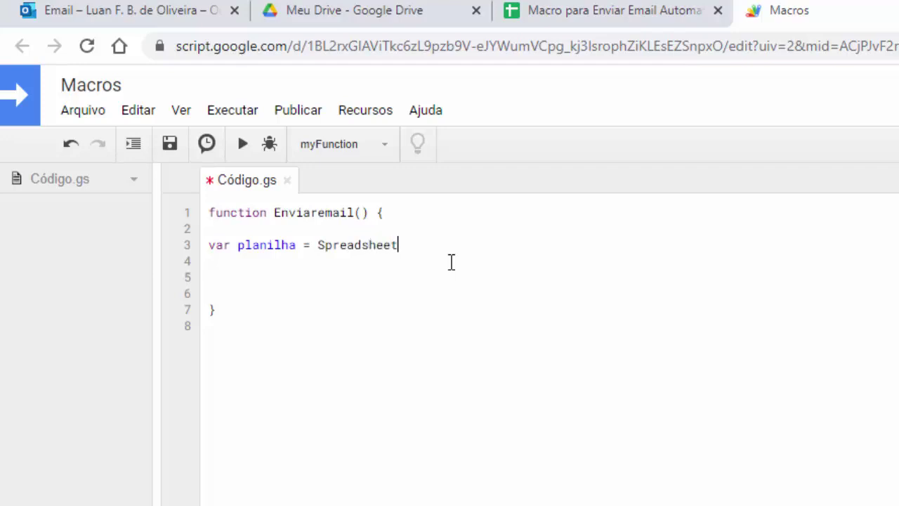
text(App.ge)
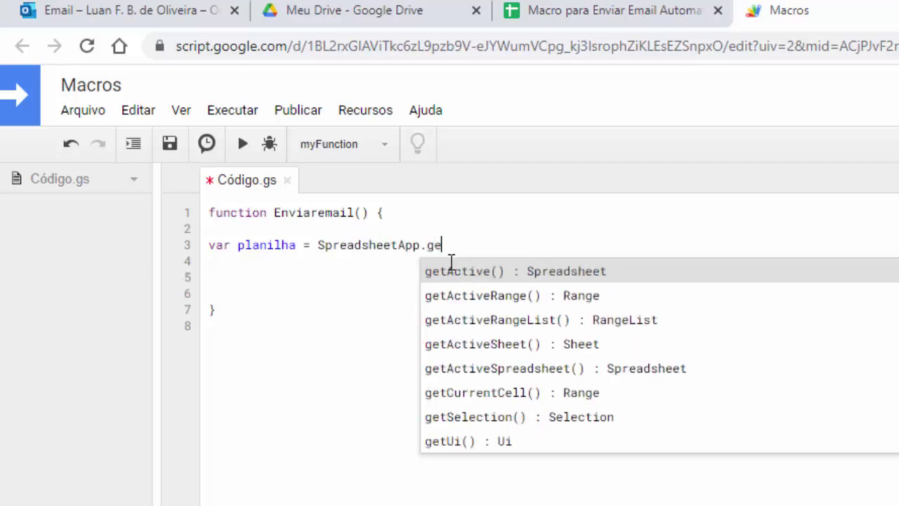
text(ta)
click(495, 368)
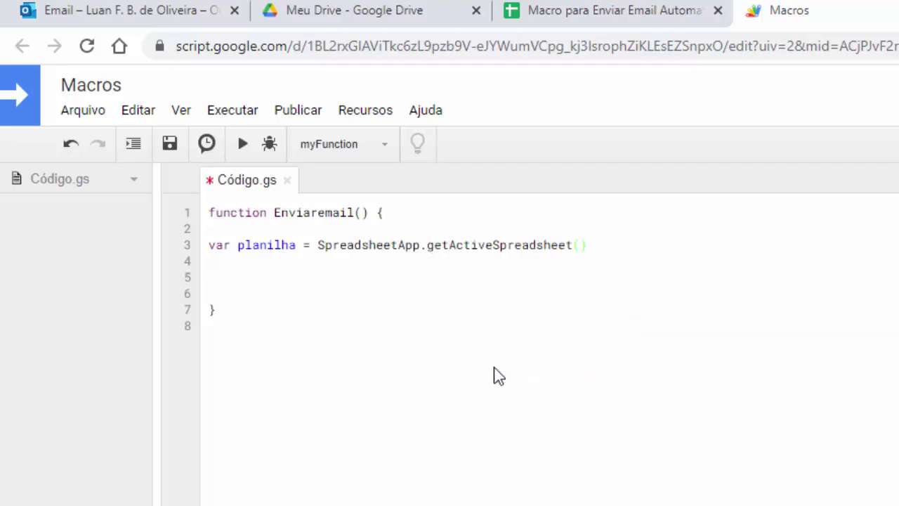
click(494, 375)
click(605, 253)
text(;)
key(Return)
key(Return)
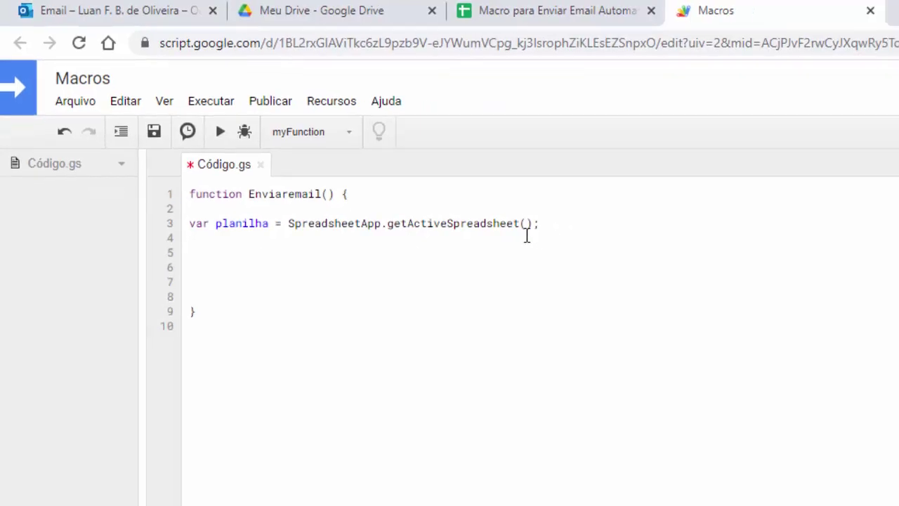
click(390, 10)
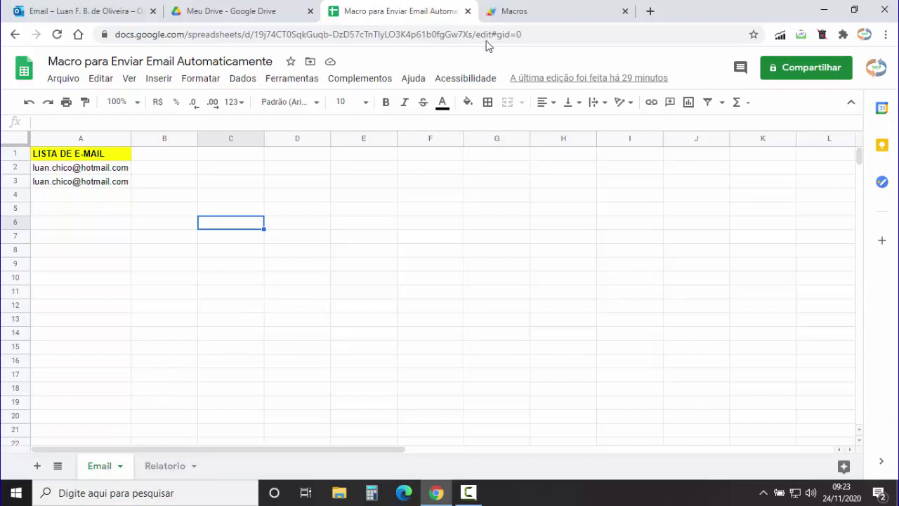
Step: Add var guiarel = planilha.getSheetByName(name); on line 5
click(515, 11)
text(var g)
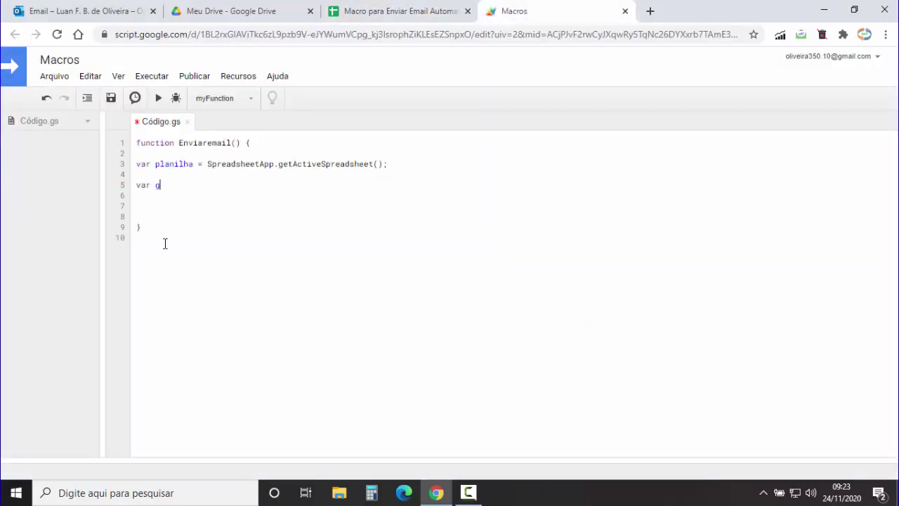
text(uiarel)
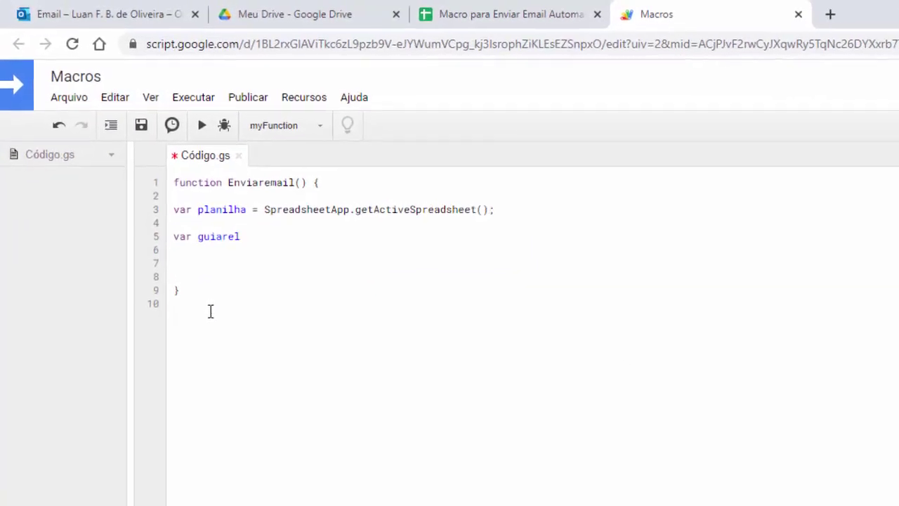
text( =)
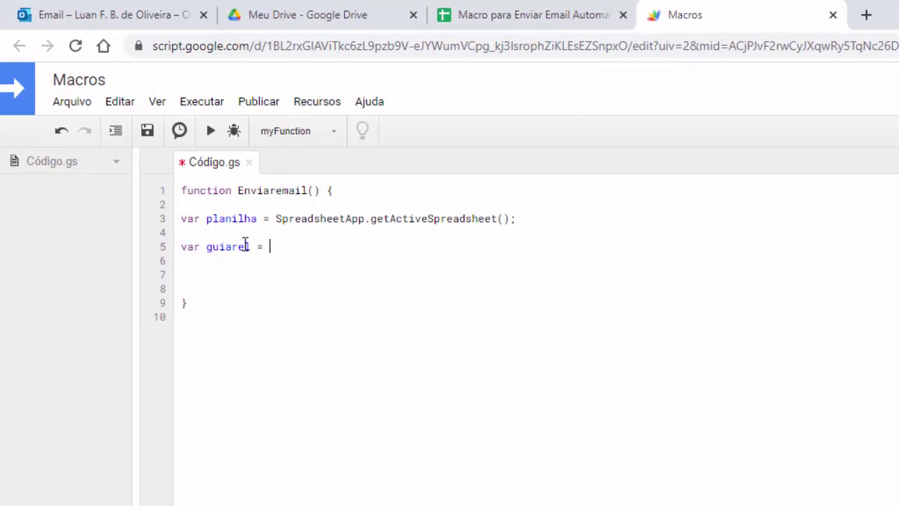
drag(259, 218, 206, 219)
key(ctrl+c)
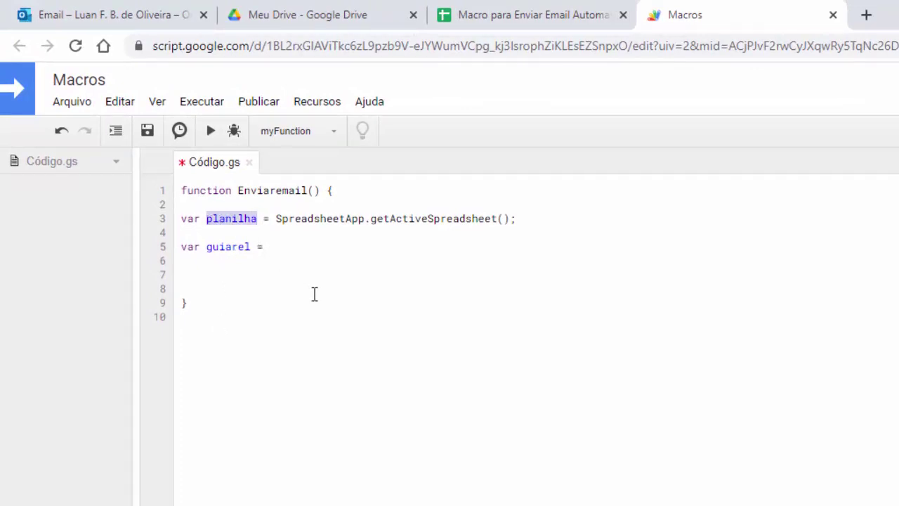
click(286, 248)
key(ctrl+v)
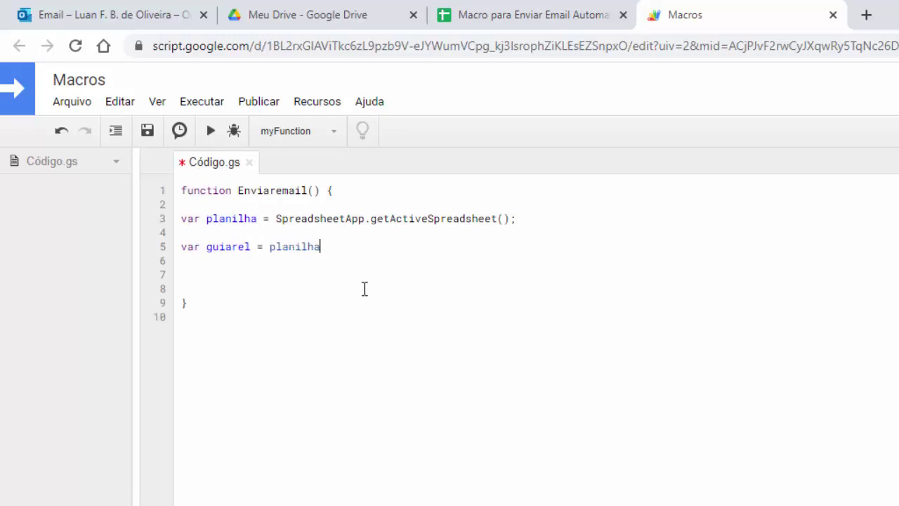
text(.getsh)
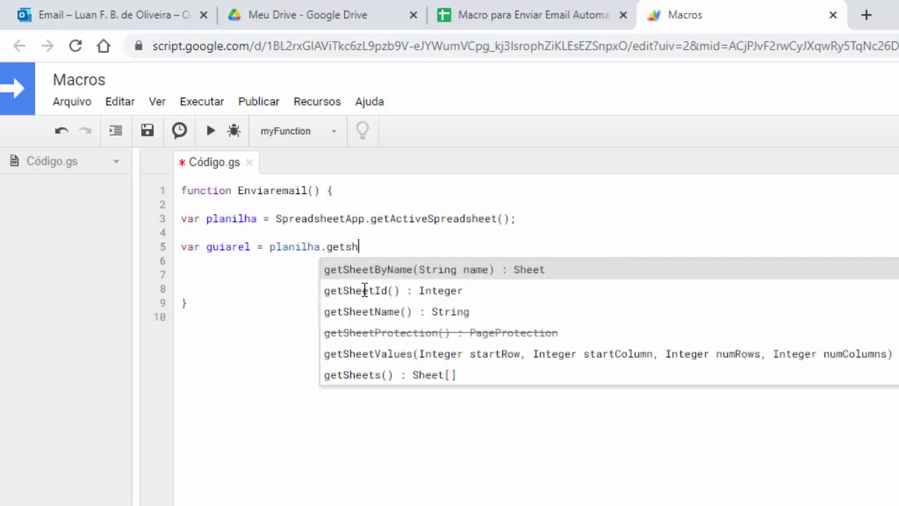
text(e)
click(369, 269)
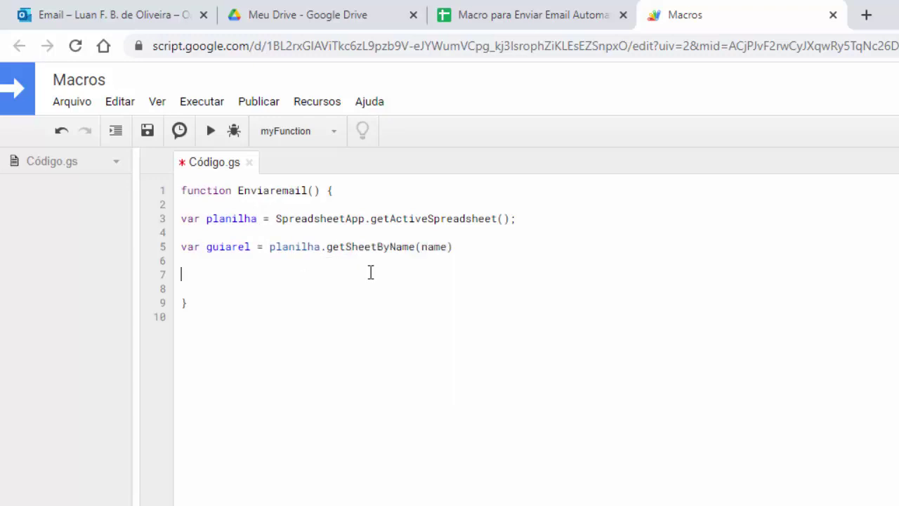
click(465, 247)
text(;)
key(Return)
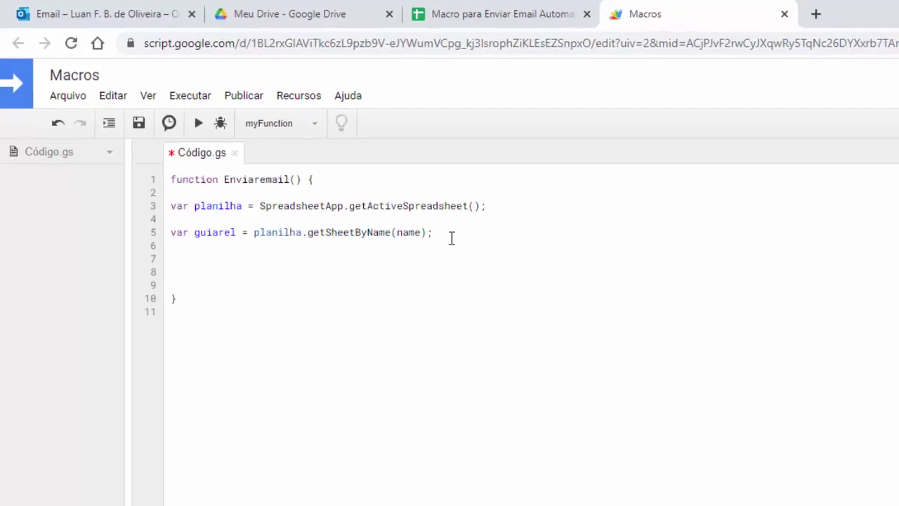
Step: Check the Relatorio sheet's exact name through its rename option in the spreadsheet
click(389, 16)
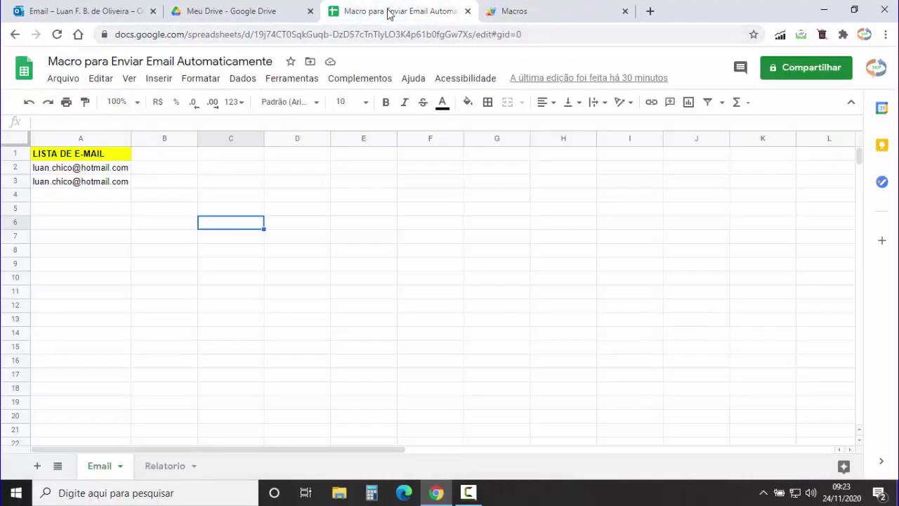
click(184, 469)
click(194, 467)
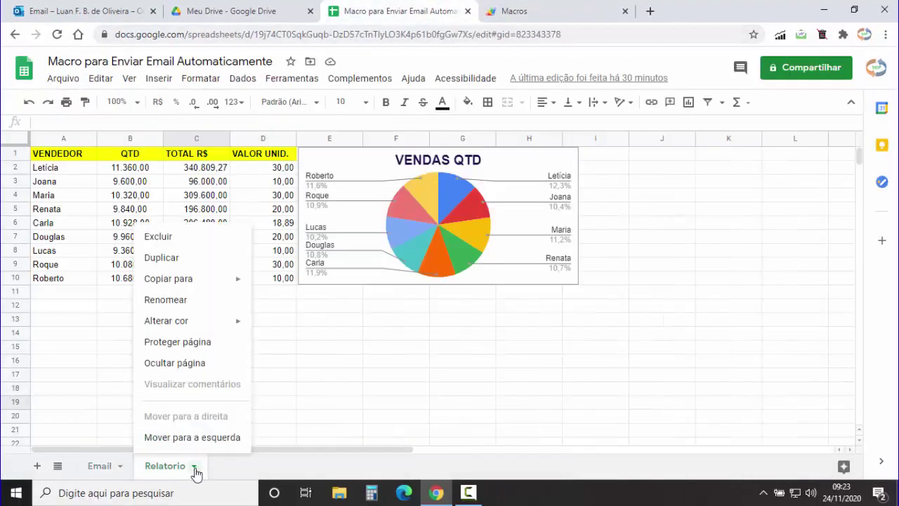
click(195, 297)
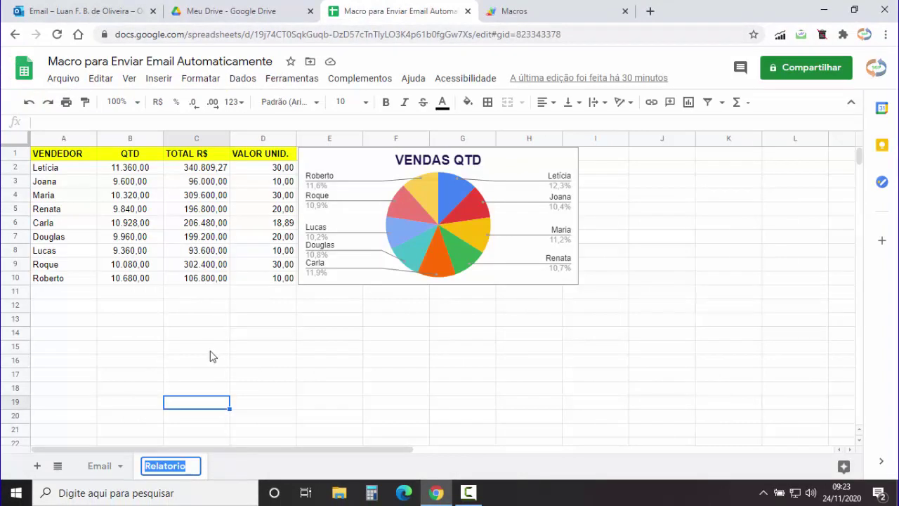
click(514, 12)
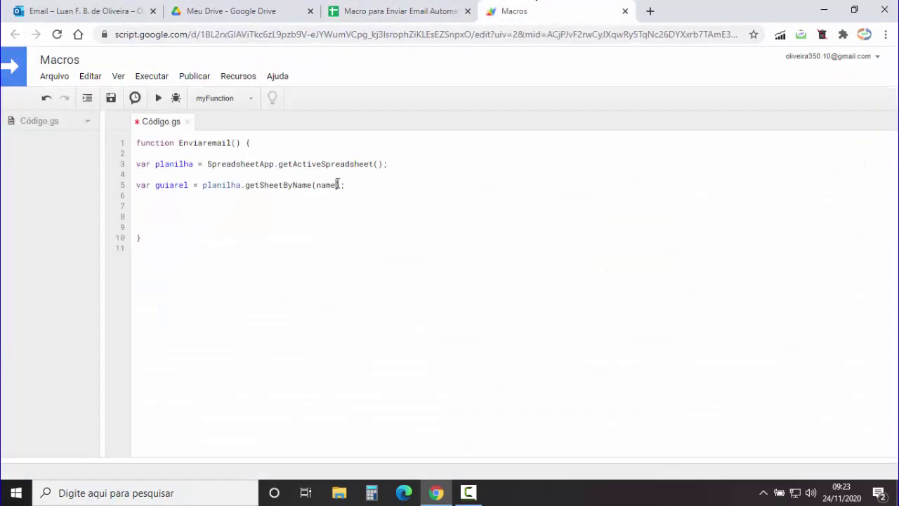
Step: Replace the name placeholder in guiarel's getSheetByName with "Relatorio"
drag(338, 184, 316, 184)
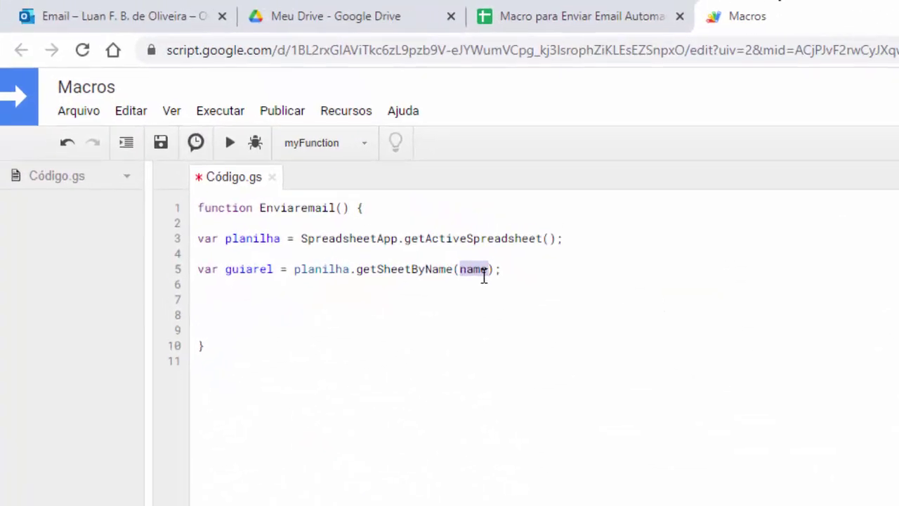
text("Relatorio")
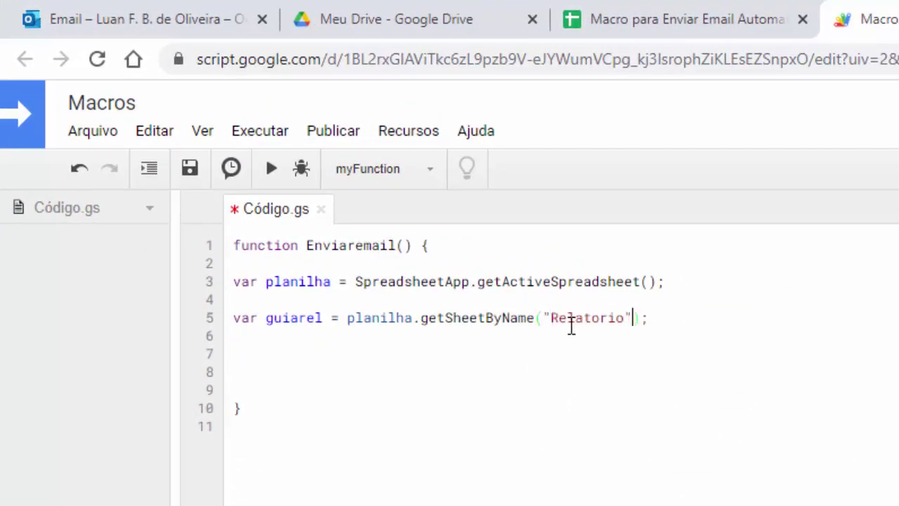
click(474, 400)
Step: Duplicate the guiarel line onto line 7 as a guiaemail variable
drag(654, 318, 233, 318)
key(ctrl+c)
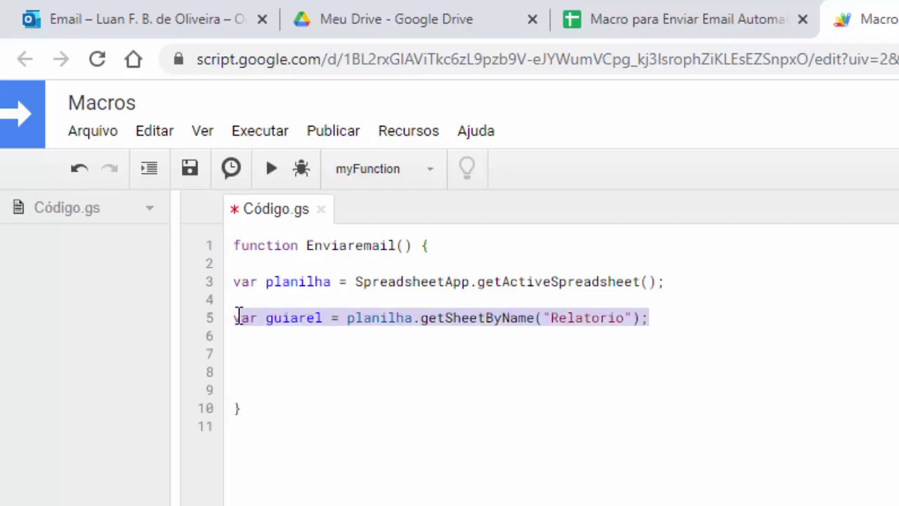
click(245, 352)
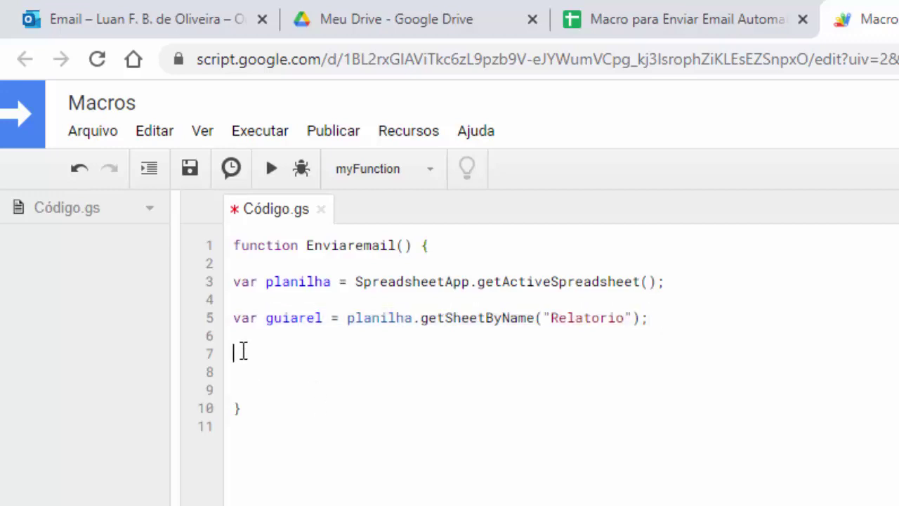
key(ctrl+v)
click(324, 354)
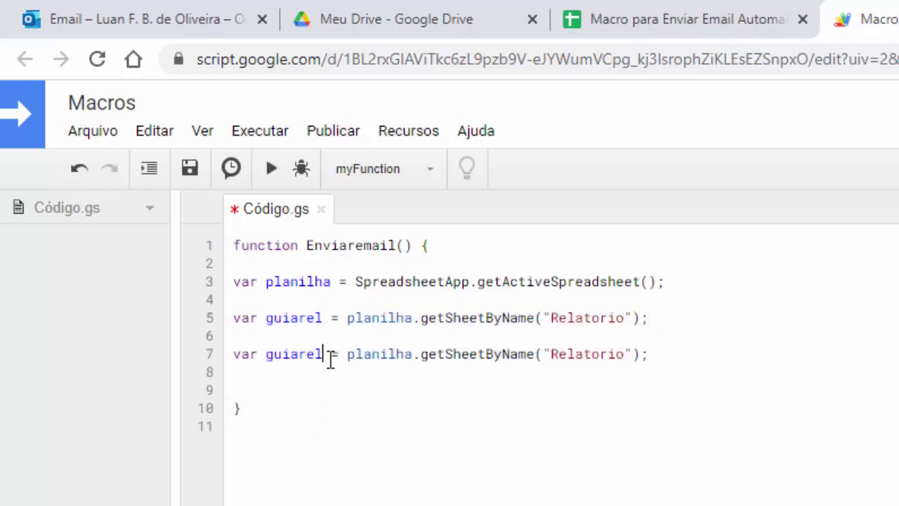
key(BackSpace)
key(BackSpace)
key(BackSpace)
key(BackSpace)
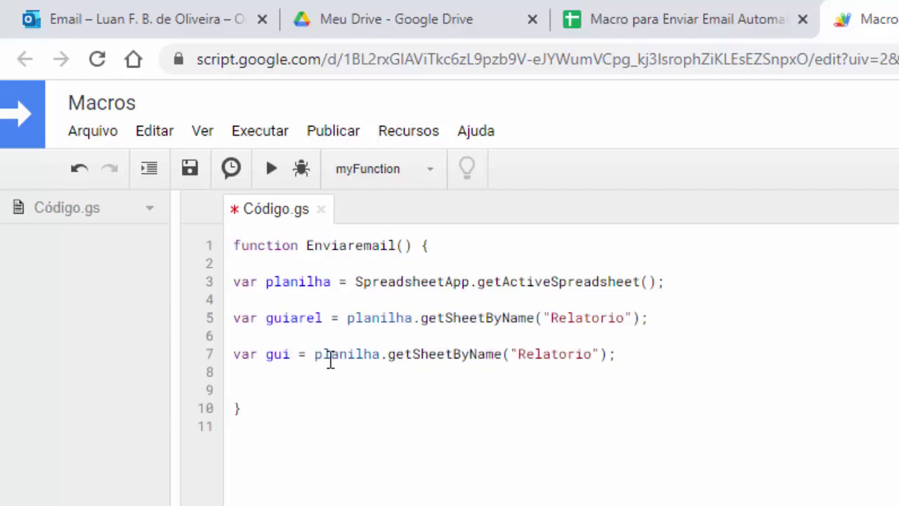
text(aemail)
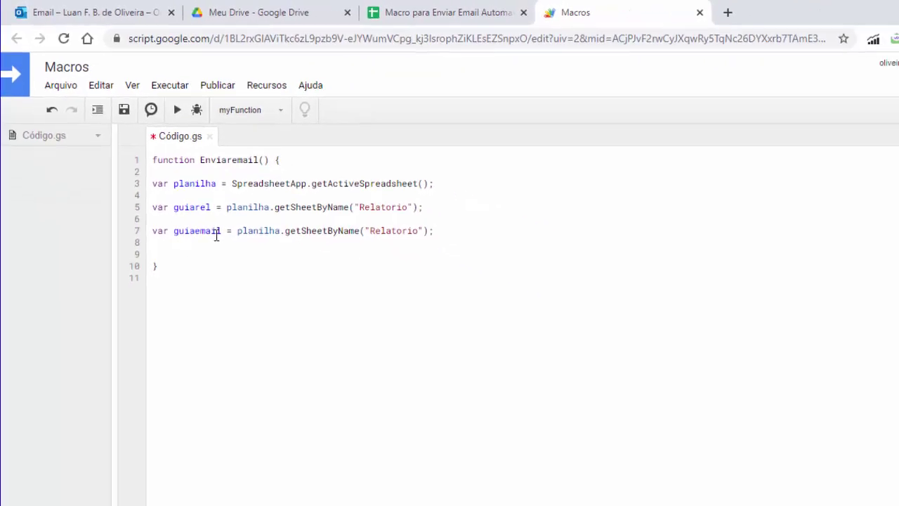
Step: Check the Email sheet's exact name in the spreadsheet
click(390, 8)
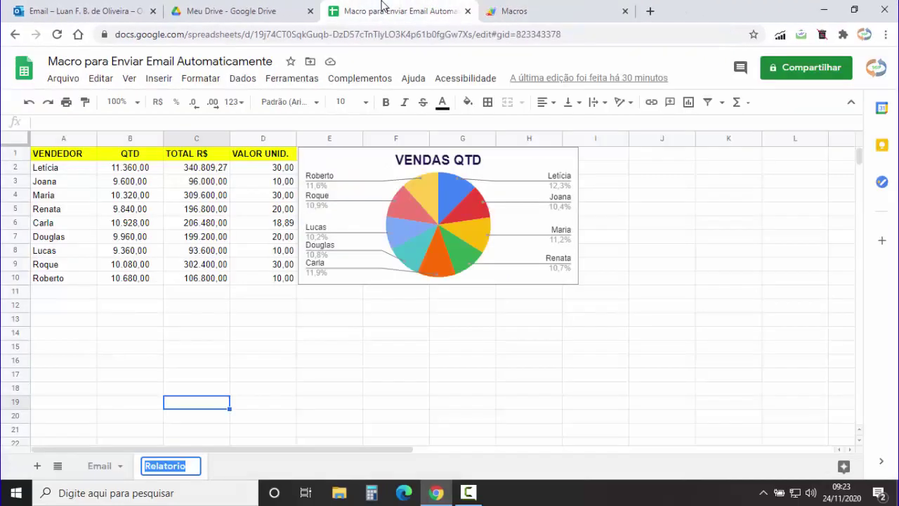
click(117, 469)
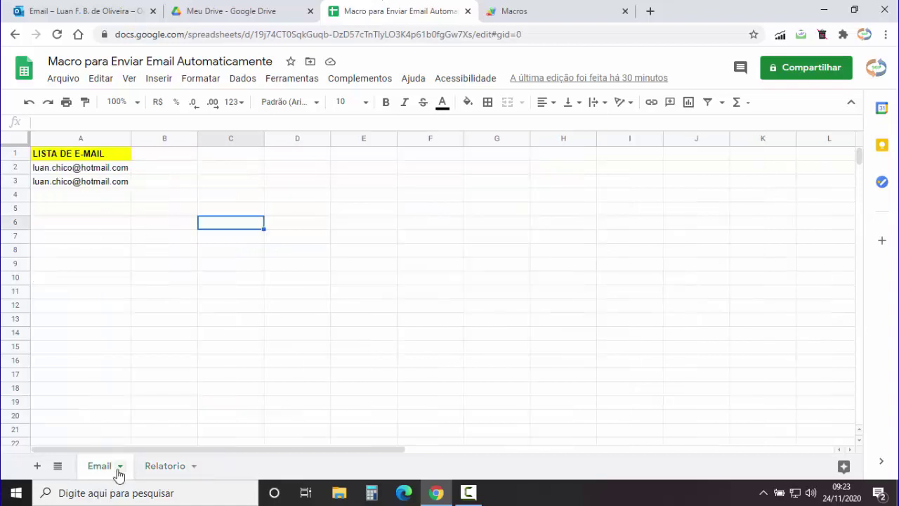
click(118, 468)
click(108, 302)
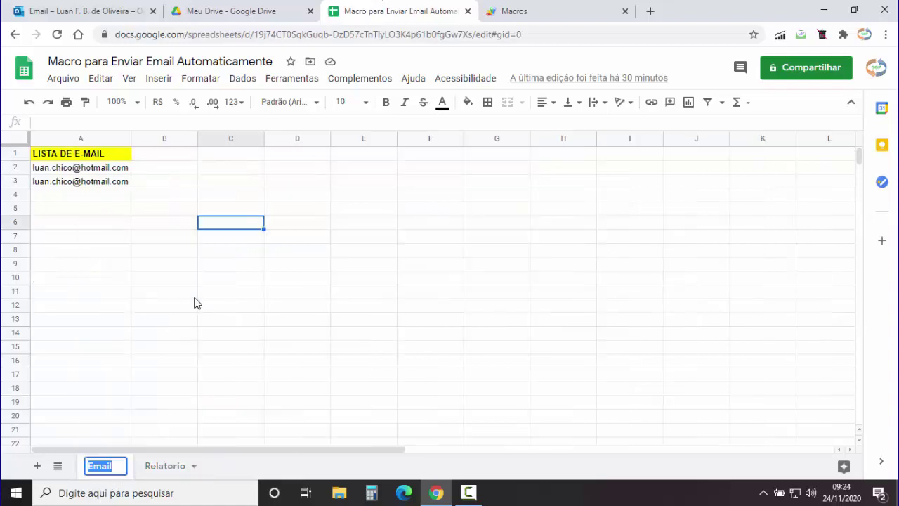
click(212, 277)
click(527, 8)
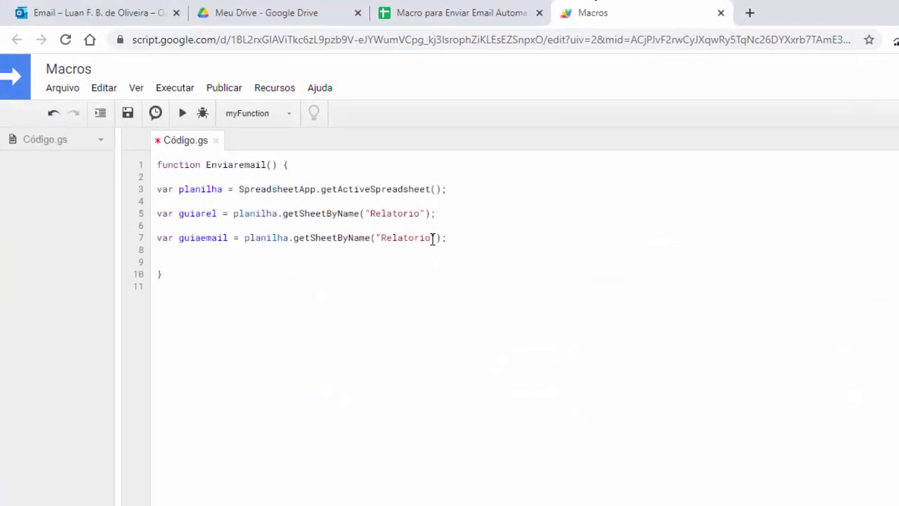
Step: Point guiaemail at the "Email" sheet and delete the blank line 6
double_click(421, 237)
text(Email)
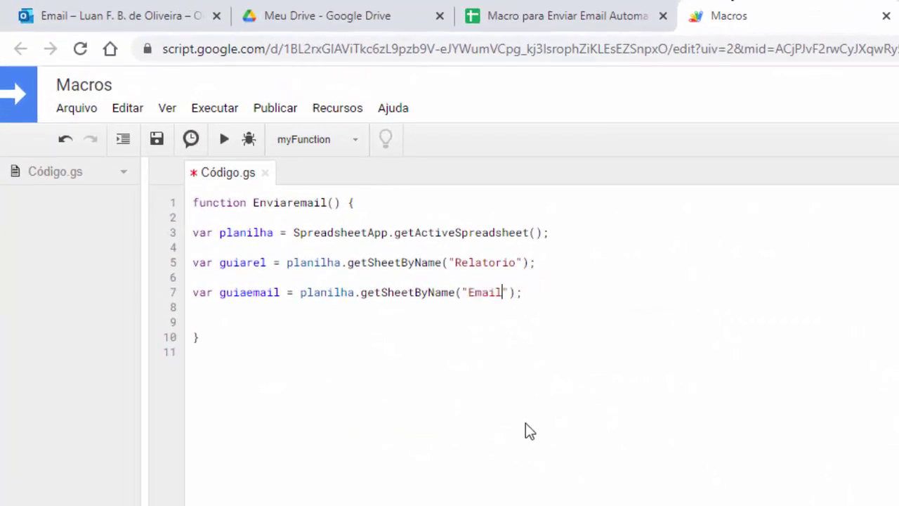
click(530, 432)
click(549, 262)
key(Delete)
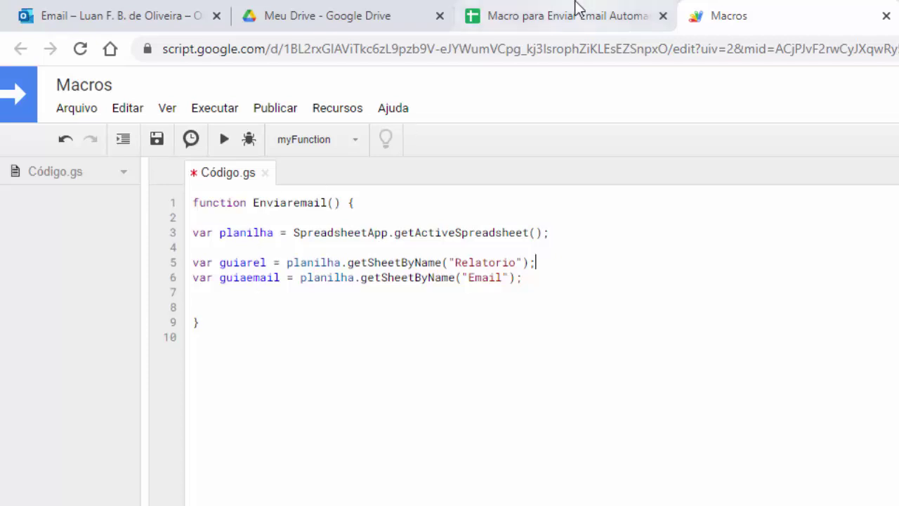
click(541, 14)
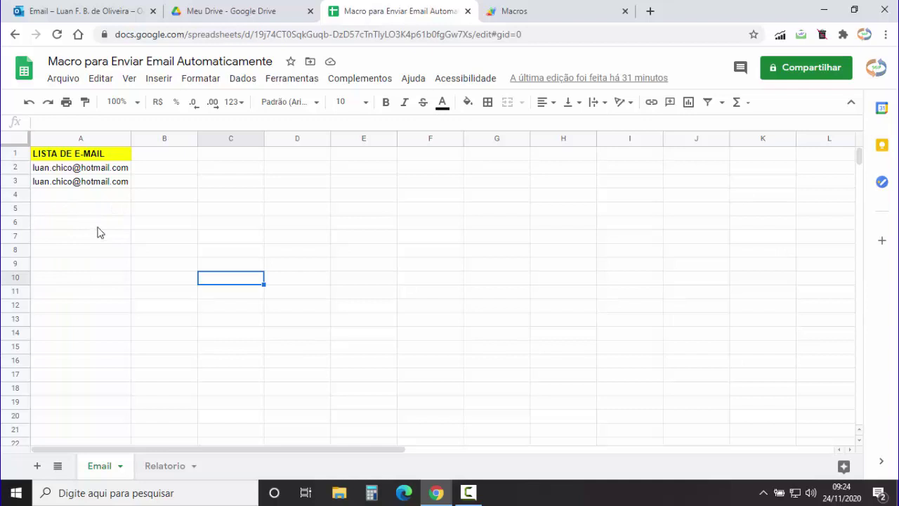
Step: Copy the planilha variable onto a new line 8
click(528, 13)
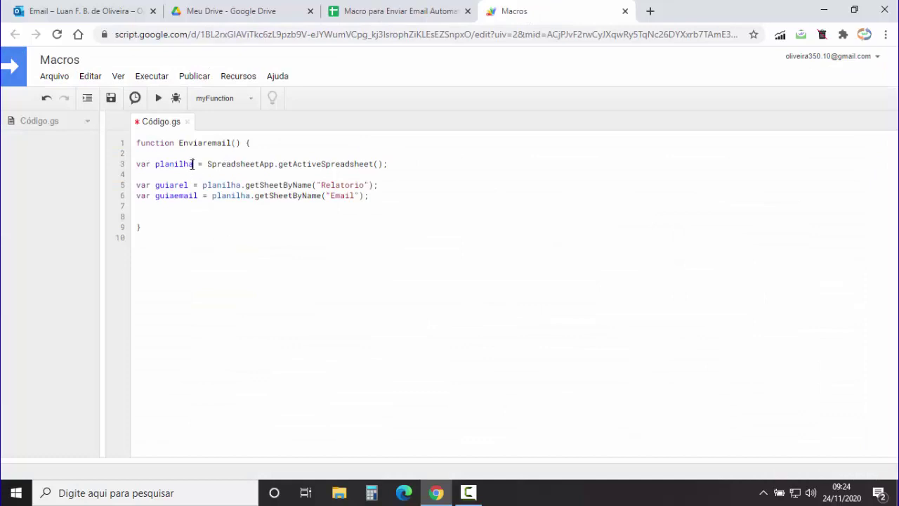
drag(192, 165, 181, 164)
drag(179, 164, 156, 164)
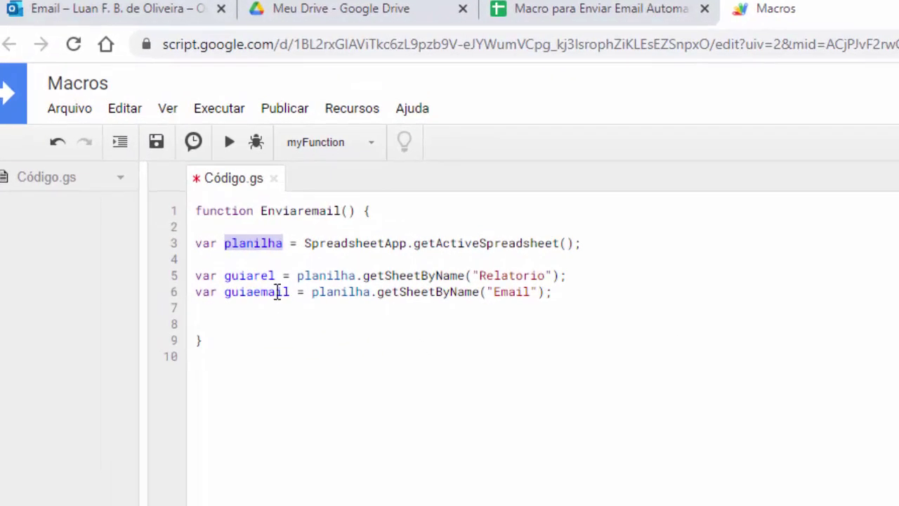
click(213, 324)
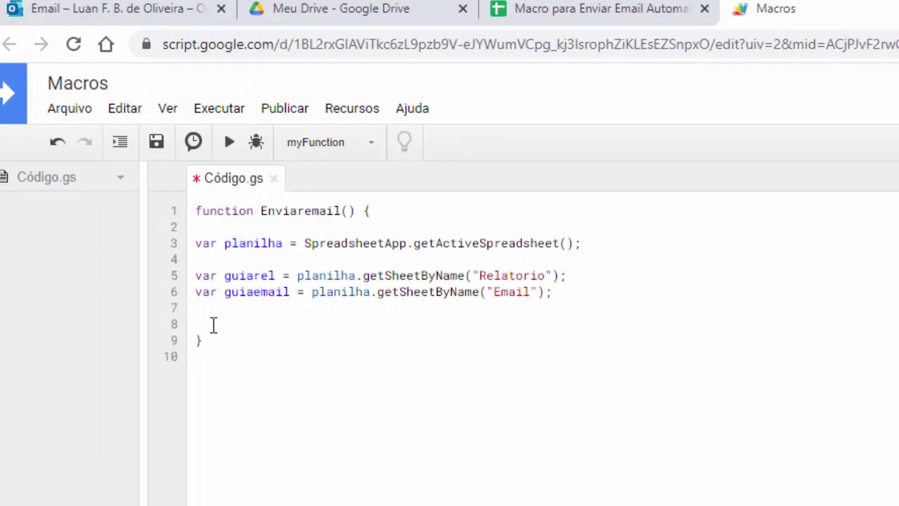
text(planilha)
key(Return)
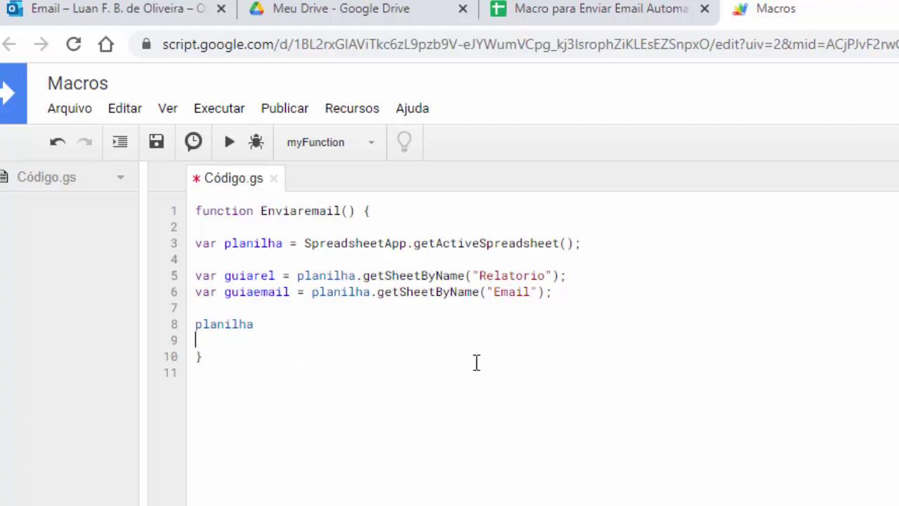
Step: Make line 8 hide the Email sheet with getSheetByName("Email").hideSheet()
drag(545, 291, 328, 303)
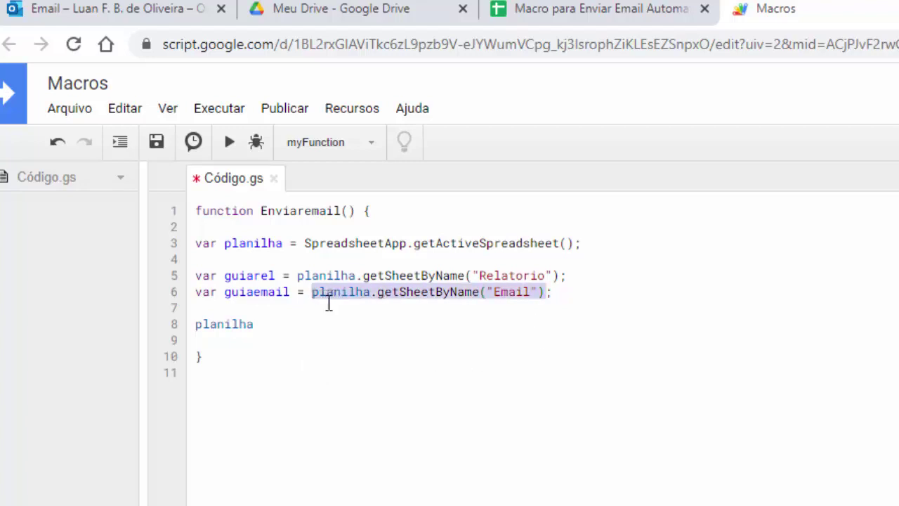
drag(259, 323, 195, 328)
text(planilha.getSheetByName("Email"))
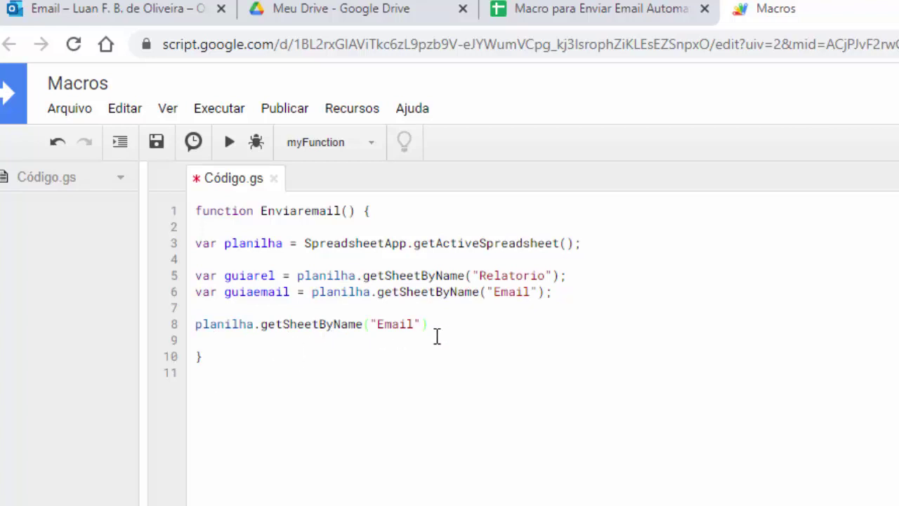
text(.hi)
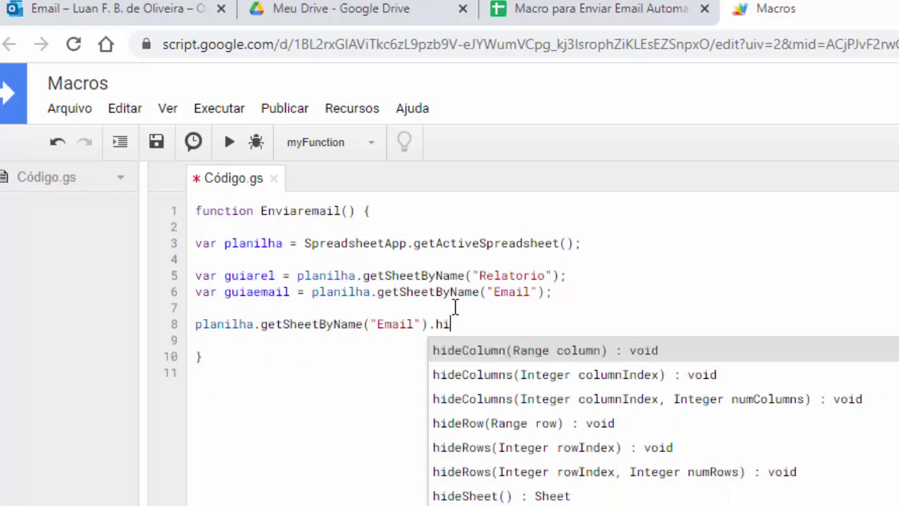
click(461, 495)
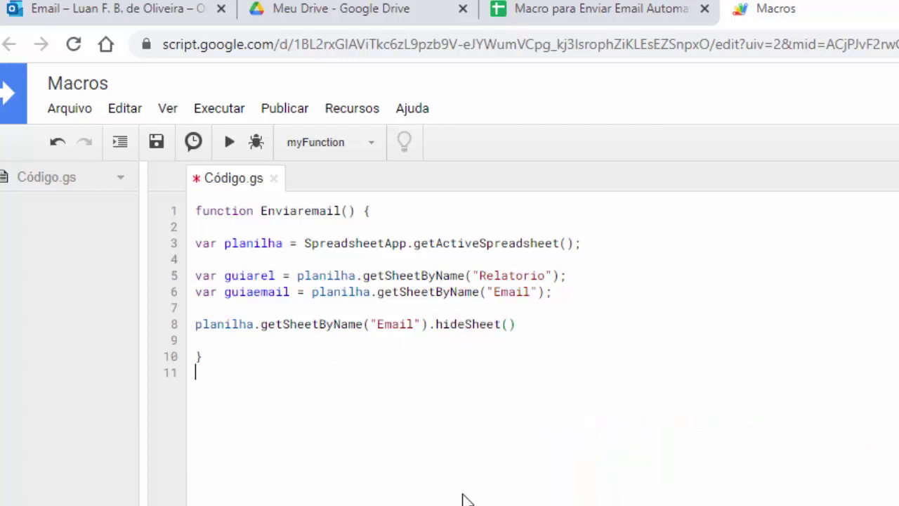
click(536, 324)
key(Return)
key(Return)
key(Return)
key(Return)
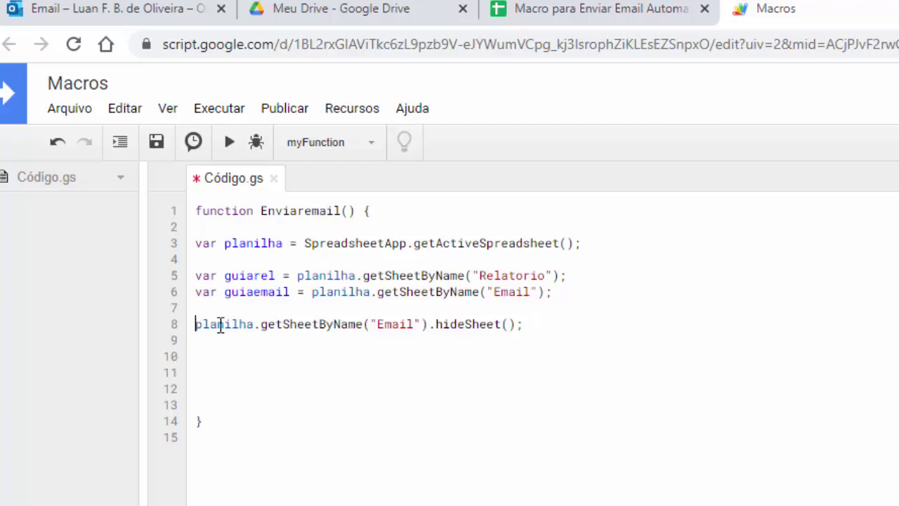
Step: Begin a var lista = declaration on line 10
drag(197, 325, 540, 323)
click(260, 357)
text(var lista )
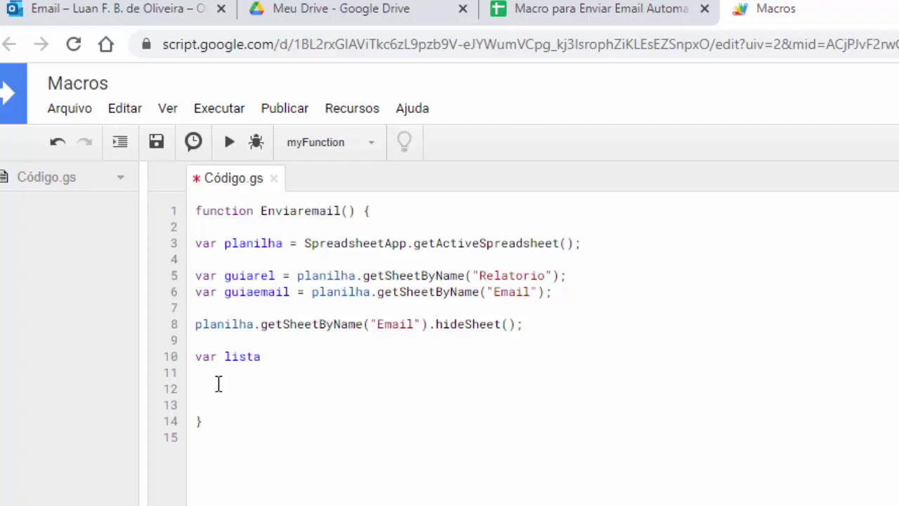
text(=)
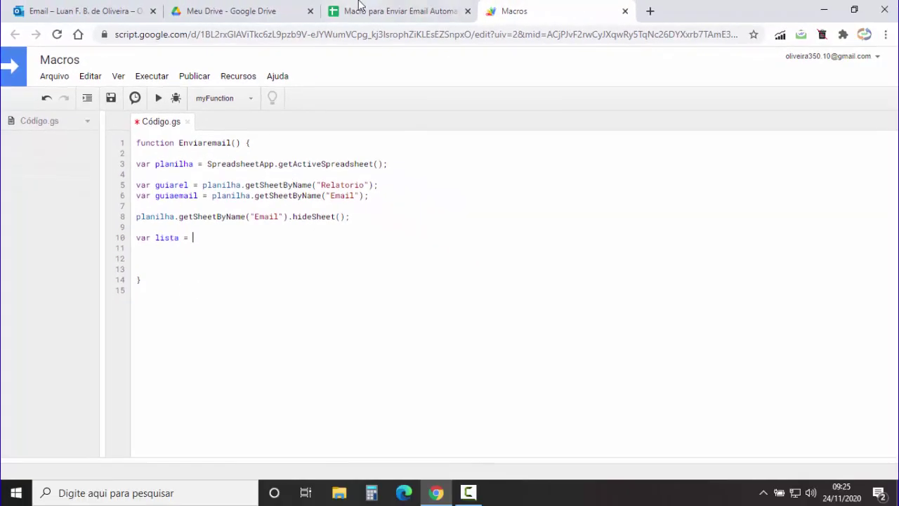
Step: Look over the e-mail list in column A of the spreadsheet
click(359, 5)
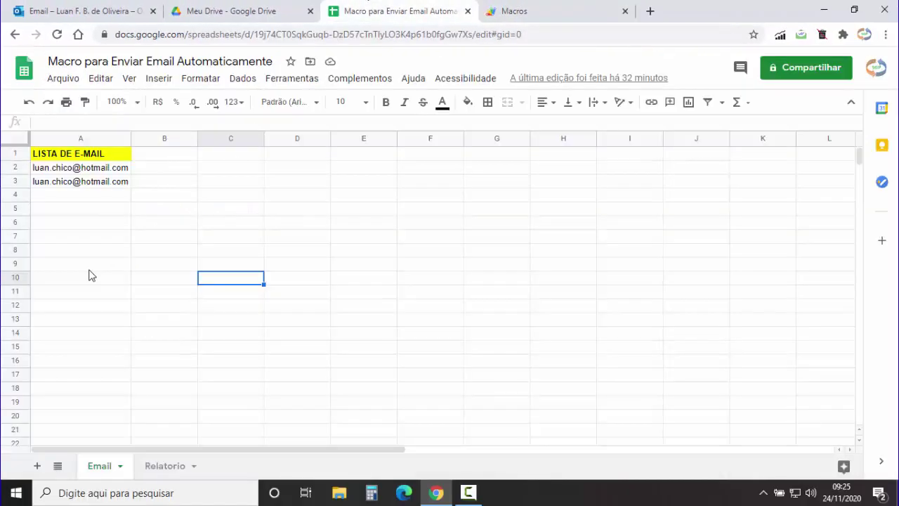
click(80, 196)
click(79, 141)
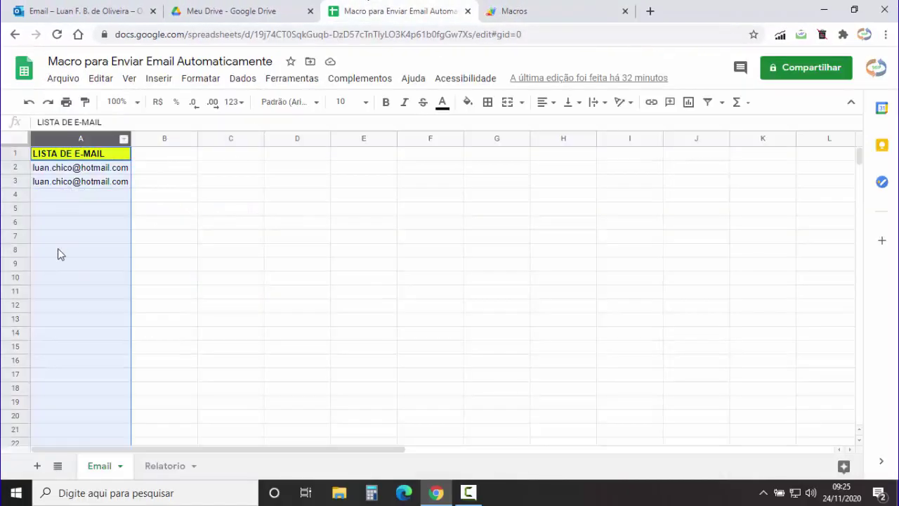
click(533, 9)
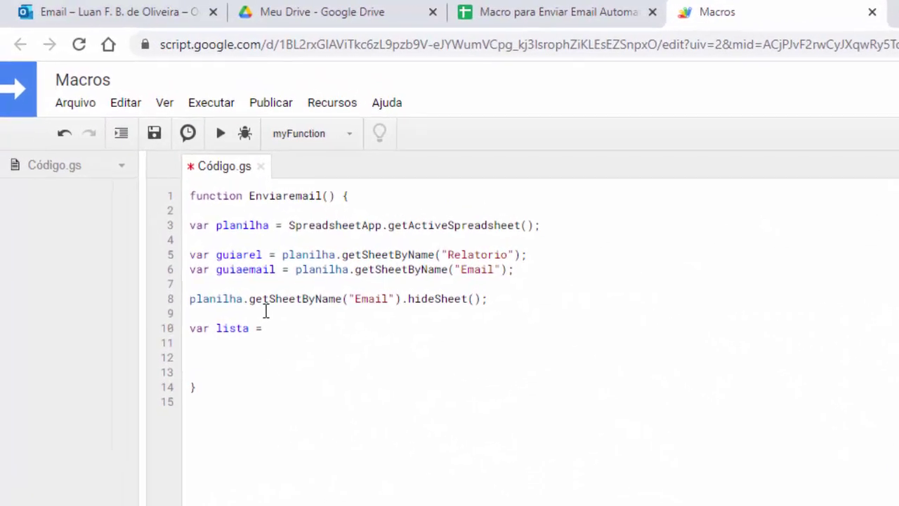
Step: Complete line 10 as var lista = guiaemail.getLastRow() - 1;
drag(284, 277, 222, 278)
key(ctrl+c)
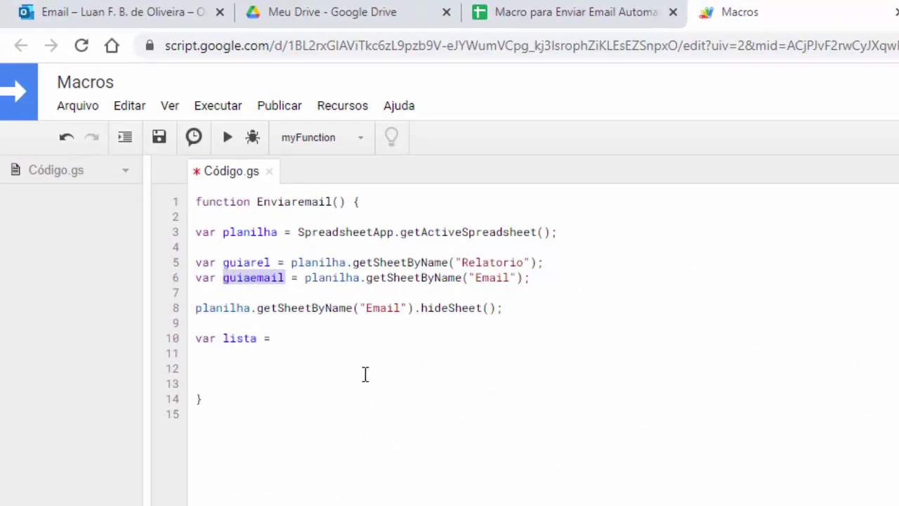
click(302, 340)
key(ctrl+v)
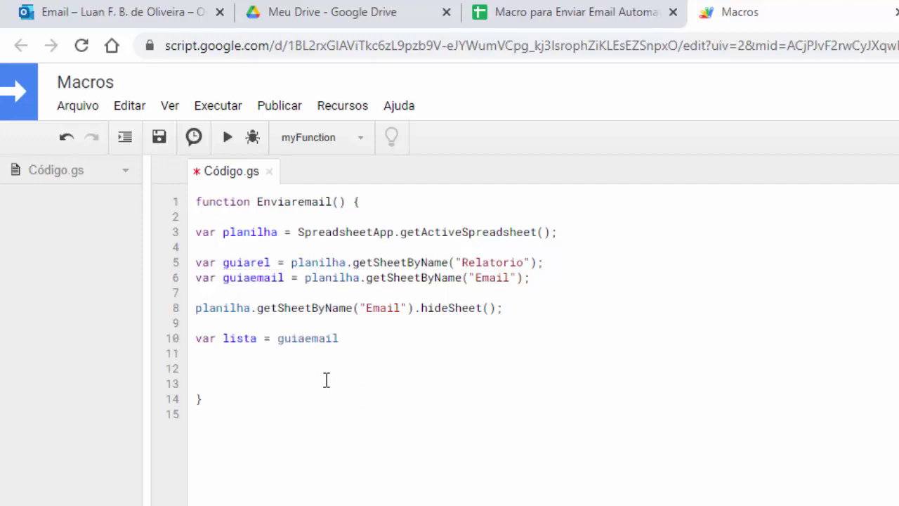
text(.getla)
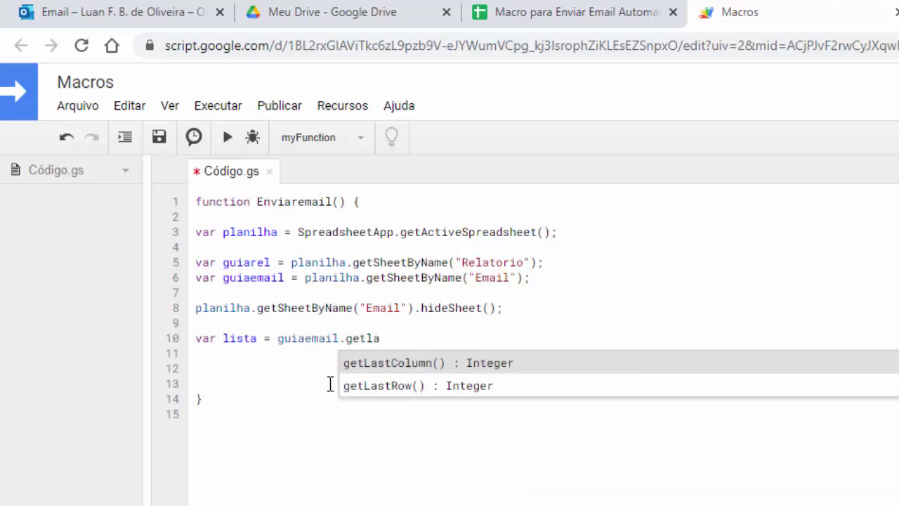
click(368, 386)
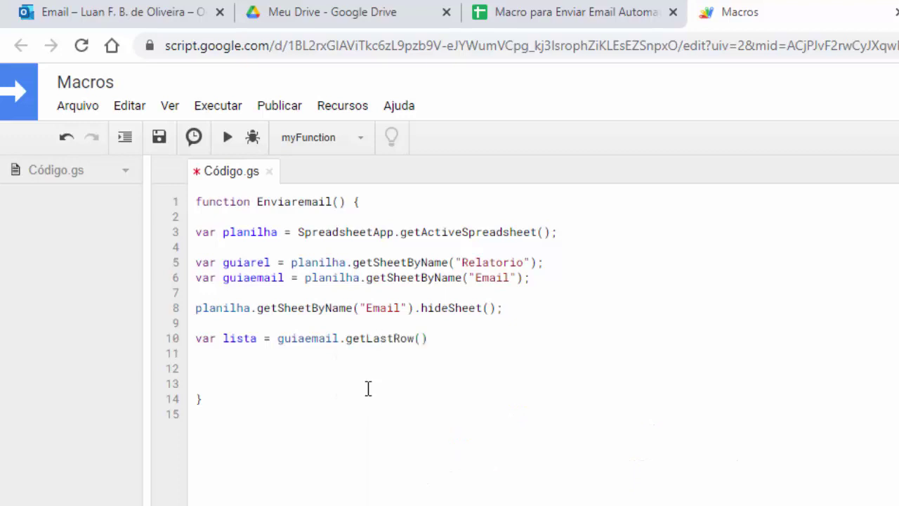
click(445, 341)
text(-)
text( 1)
text(;)
key(Return)
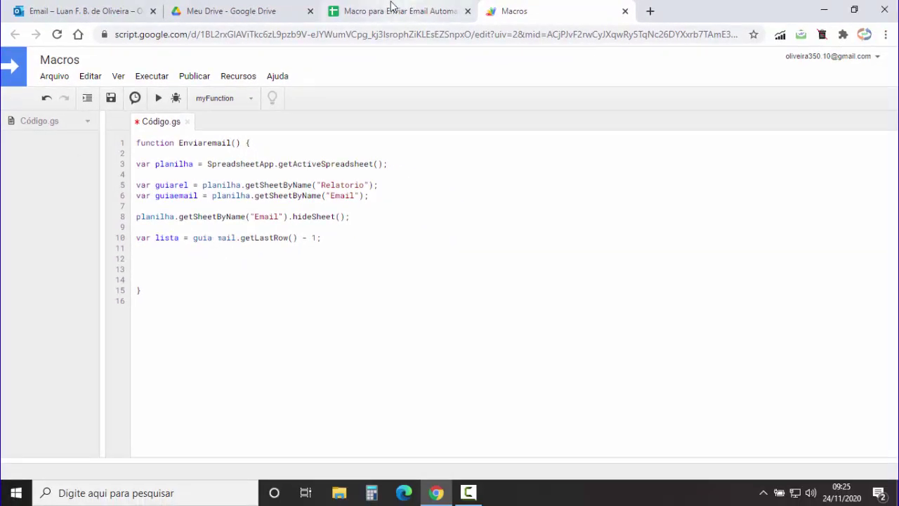
click(394, 11)
click(165, 194)
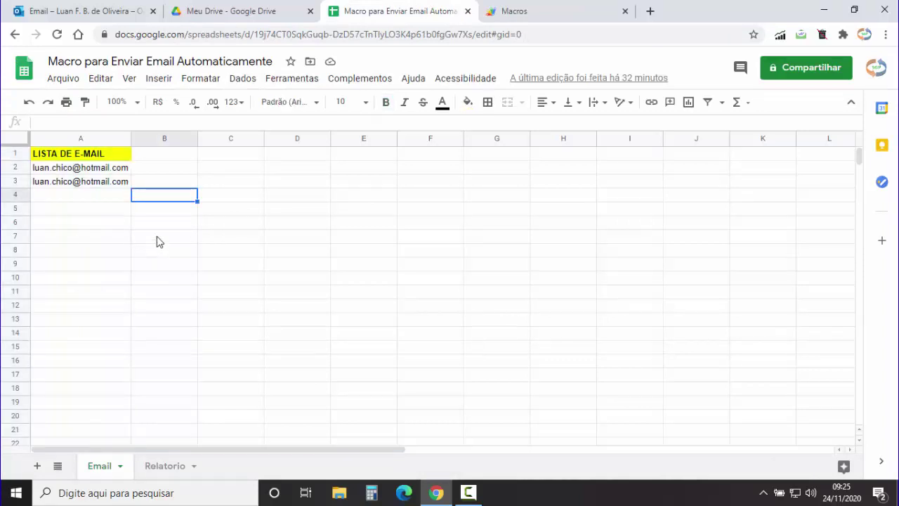
Step: Enter the test value 12454587 in B6 of the Email sheet, then clear it
click(163, 210)
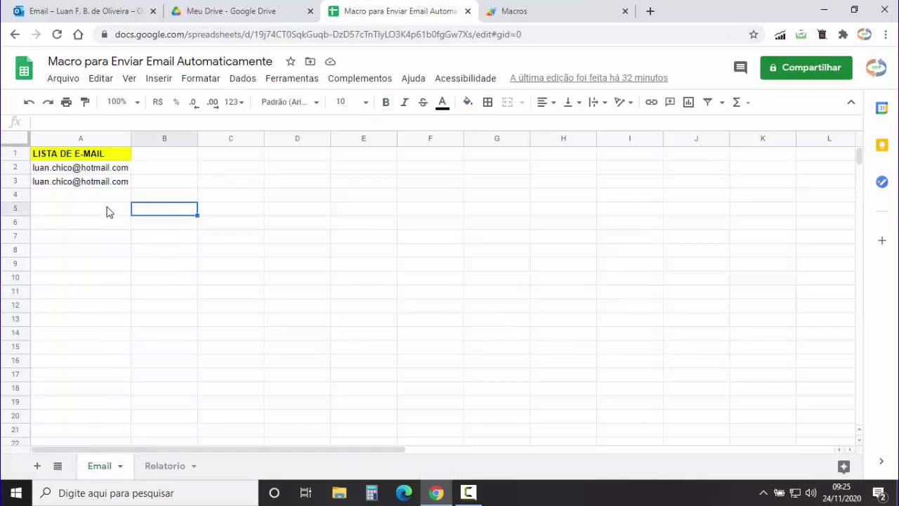
click(107, 184)
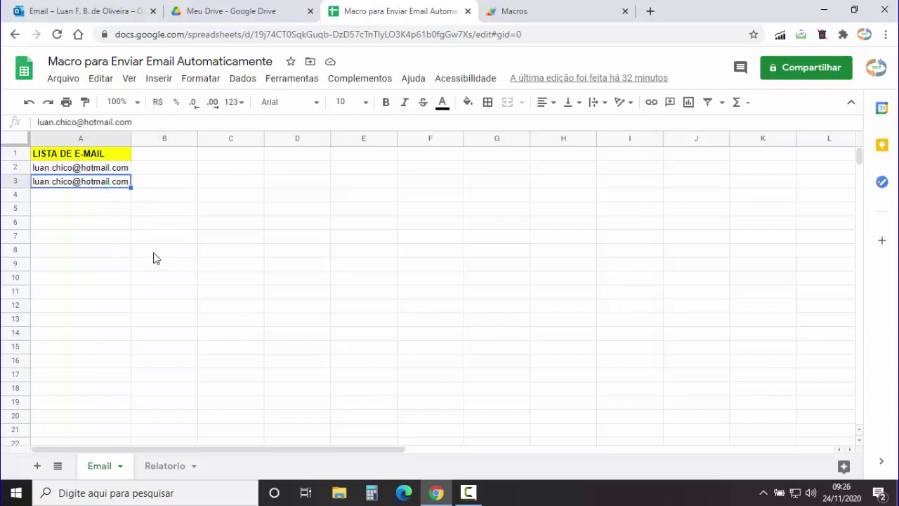
click(158, 223)
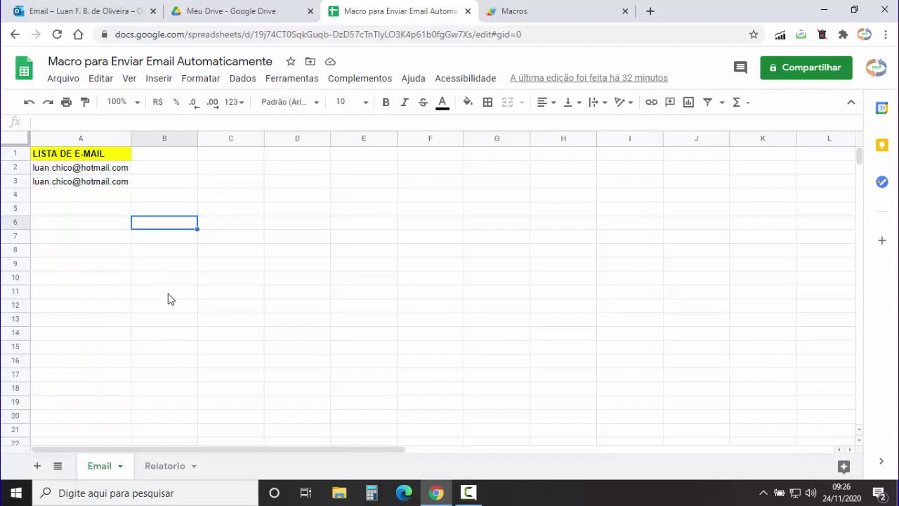
text(12454587)
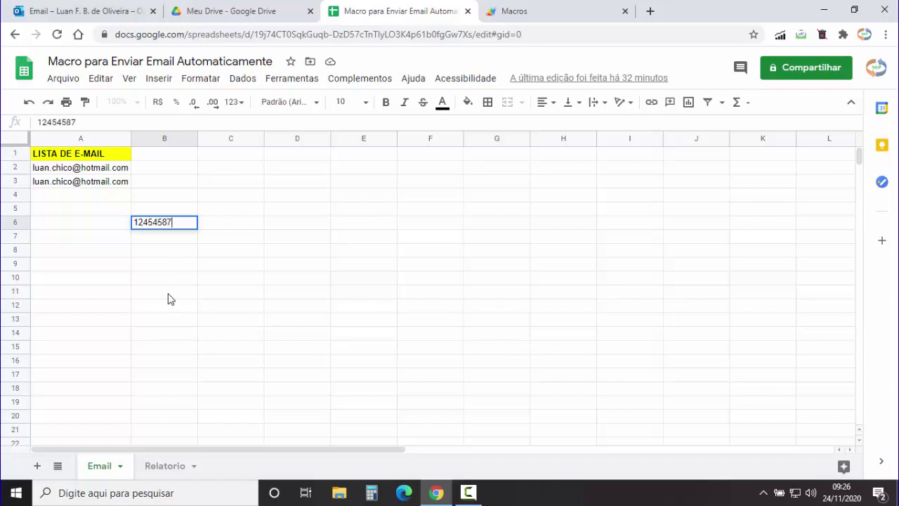
key(Return)
click(173, 225)
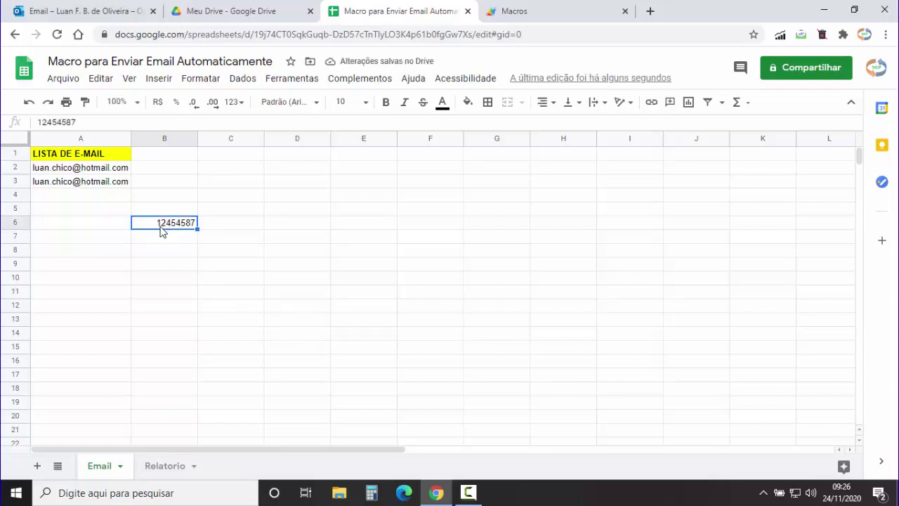
click(17, 222)
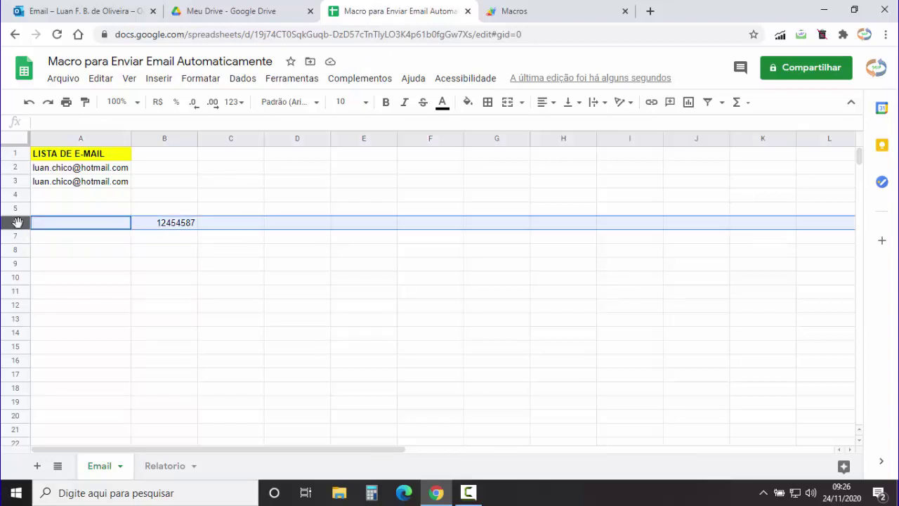
click(12, 181)
click(166, 224)
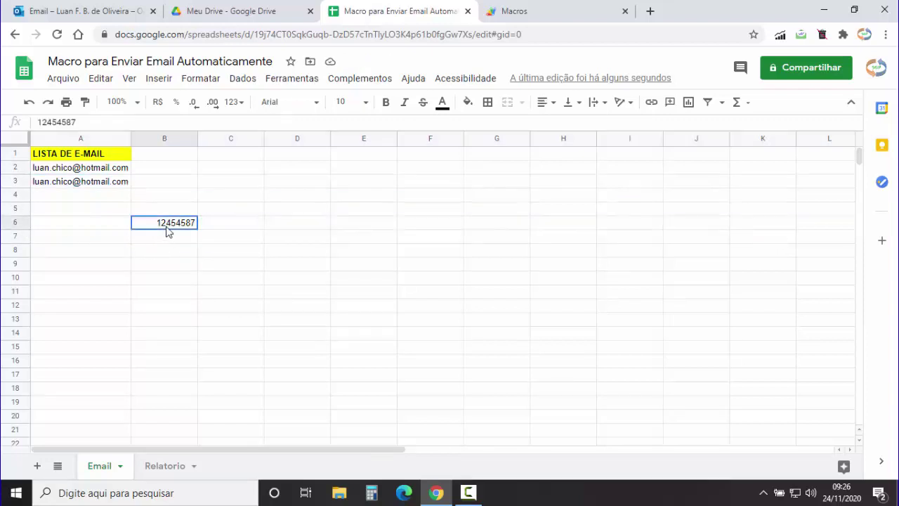
key(Delete)
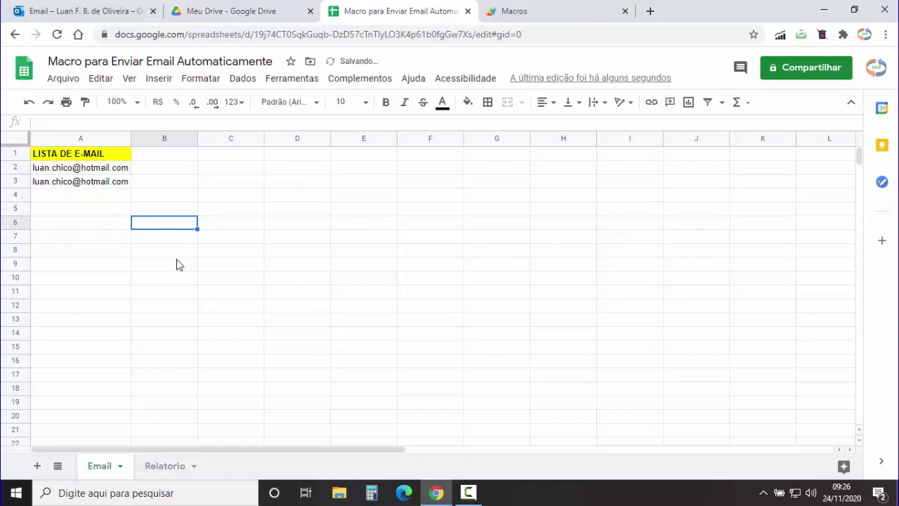
click(178, 255)
click(170, 211)
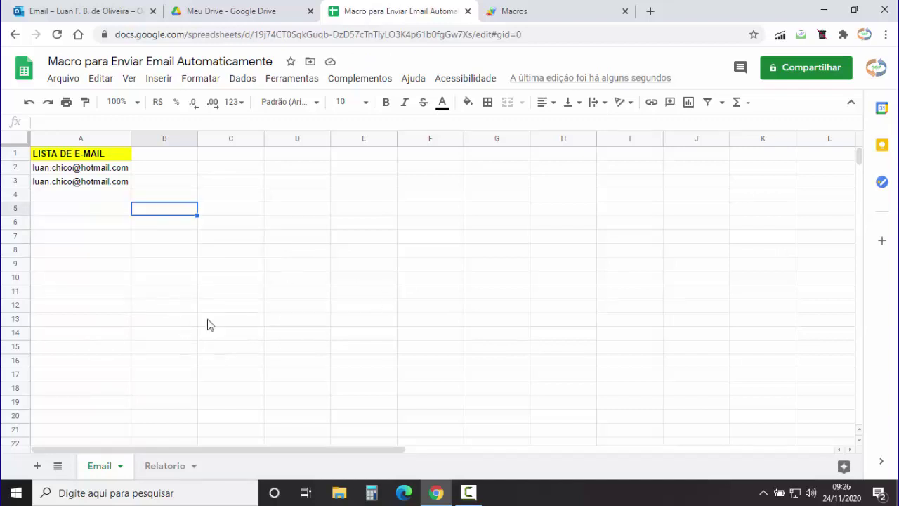
Step: Add an empty for(){} loop below the lista line
click(538, 17)
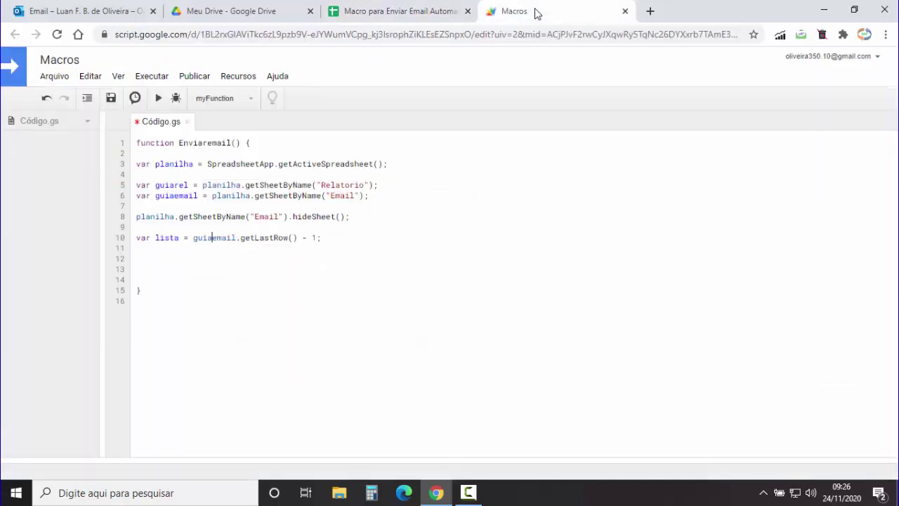
click(158, 262)
click(149, 264)
text(for)
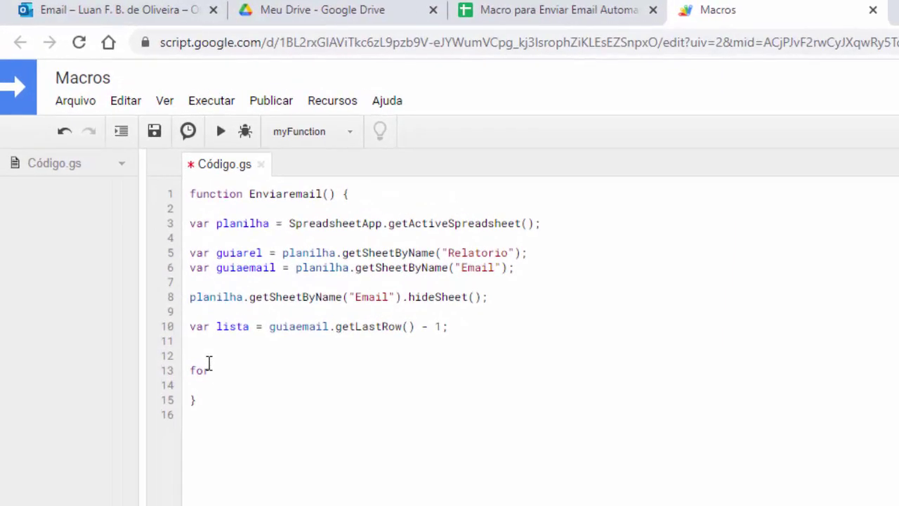
text((){})
key(Return)
key(Return)
key(Return)
key(Return)
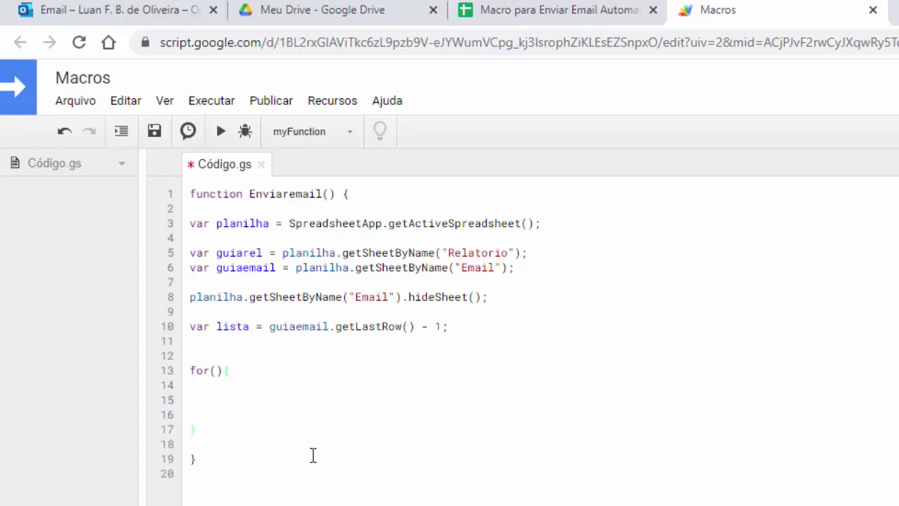
click(203, 488)
key(Return)
key(Return)
key(Return)
key(Return)
Step: Fill the loop header with var i = 0; i<lista; i++
click(216, 337)
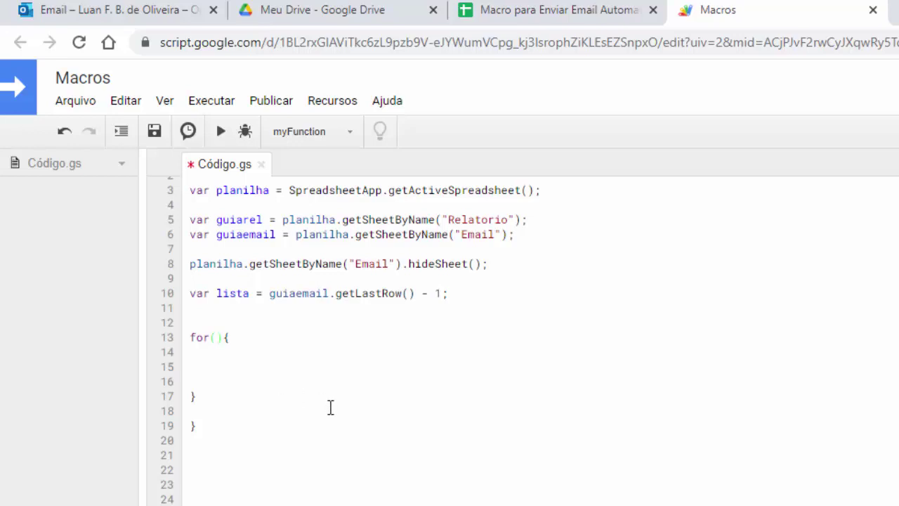
text(var i )
text(= )
text(0;)
text( i)
text(<)
double_click(238, 293)
key(ctrl+c)
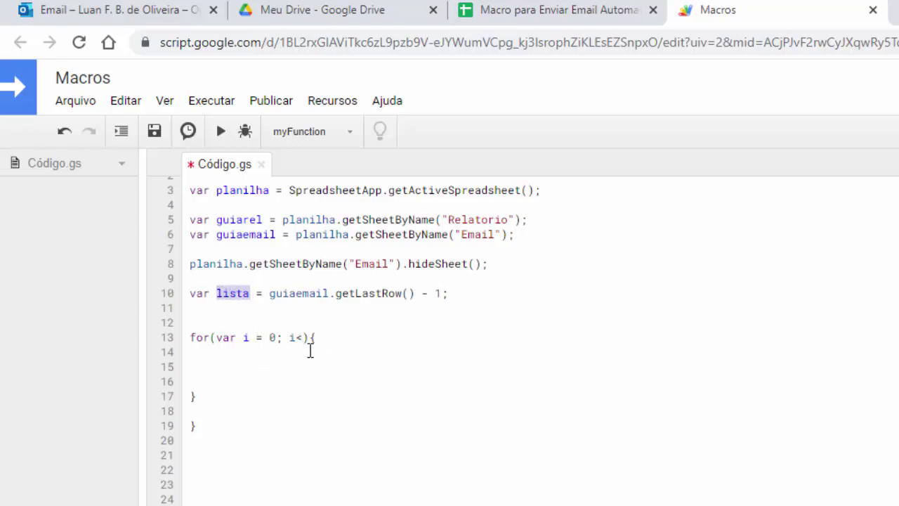
click(303, 338)
key(ctrl+v)
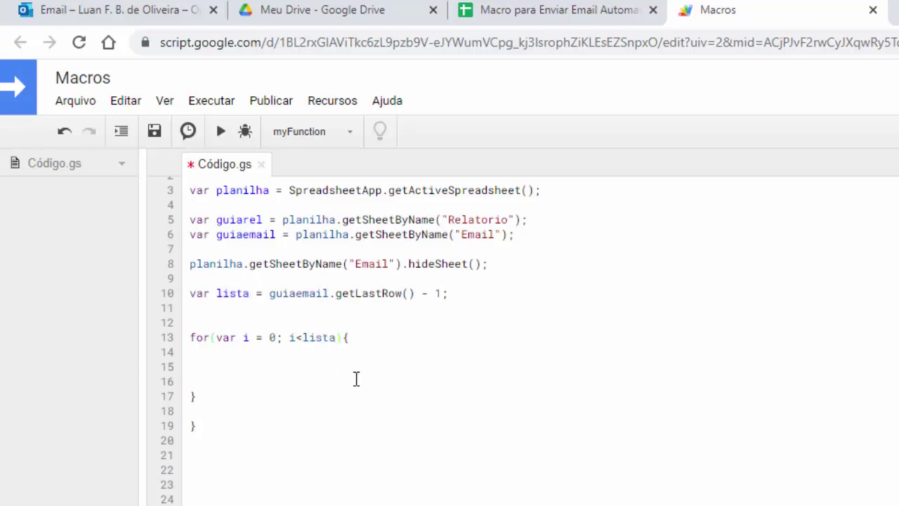
text(; i++)
Step: Inside the loop, begin var endemail = guiaemail on line 15
click(288, 442)
click(208, 365)
click(210, 353)
click(228, 359)
text(ar endem)
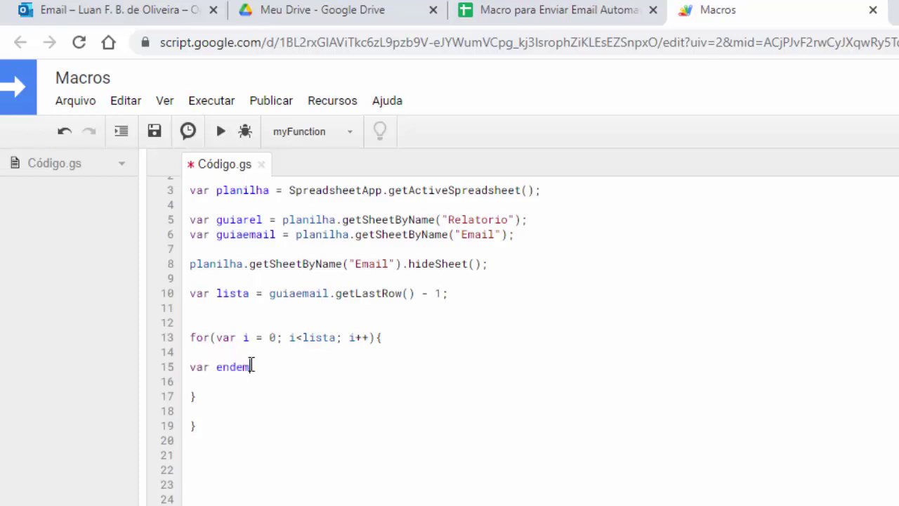
text(ail =)
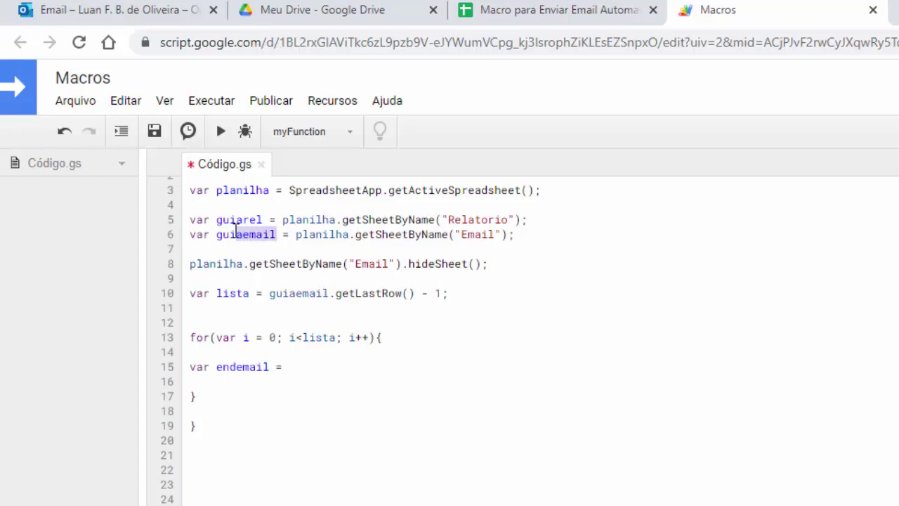
drag(278, 234, 217, 234)
key(ctrl+c)
click(290, 367)
key(ctrl+v)
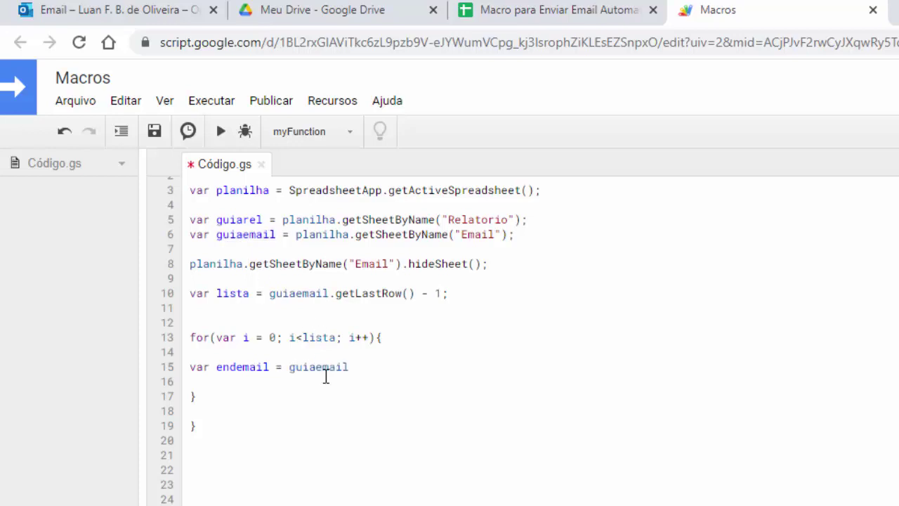
Step: Extend it to guiaemail.getRange(i + 2, column)
text(.getr)
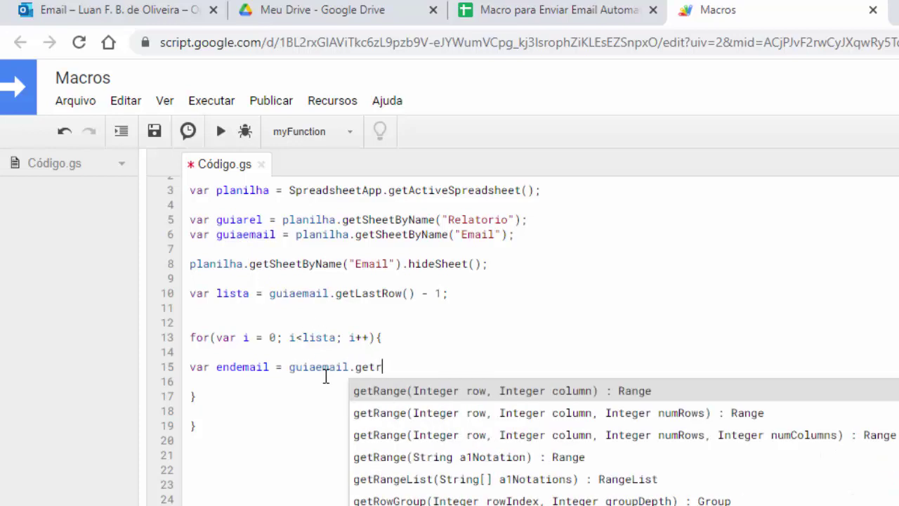
click(364, 391)
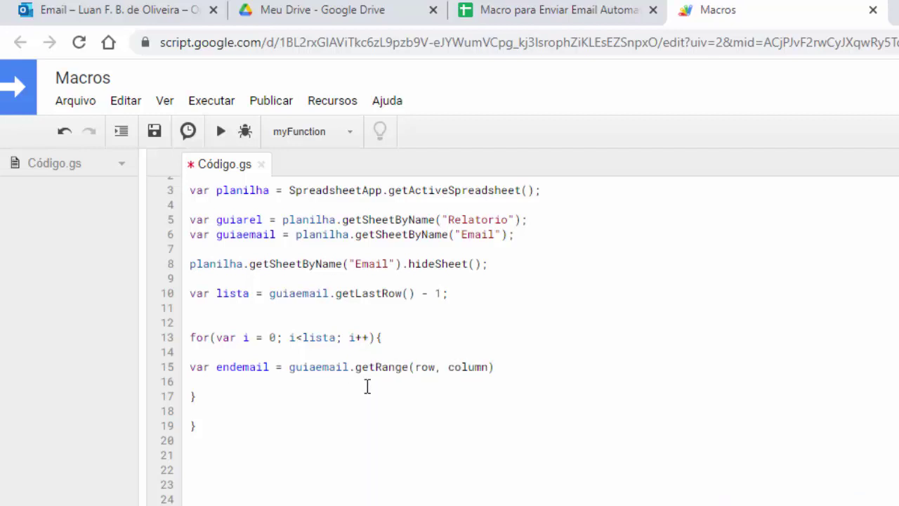
double_click(247, 337)
click(435, 367)
key(BackSpace)
key(BackSpace)
key(BackSpace)
text(i + 2)
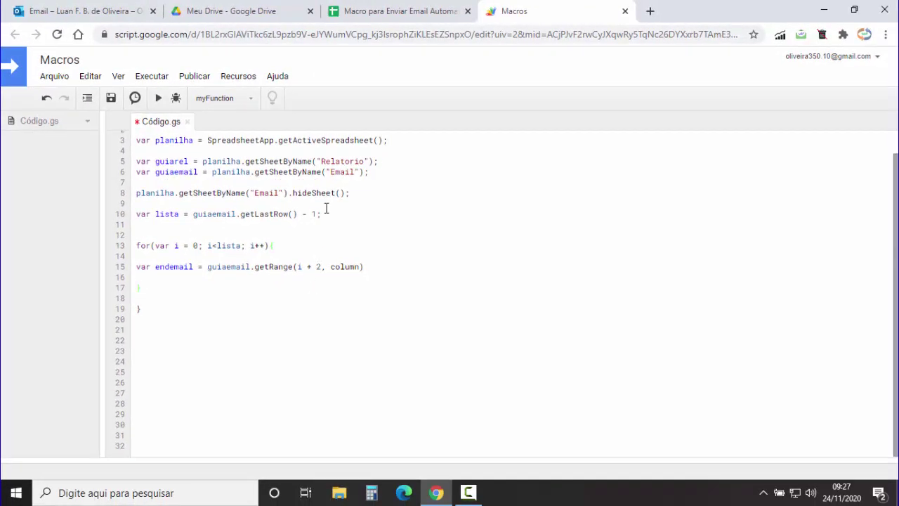
click(397, 11)
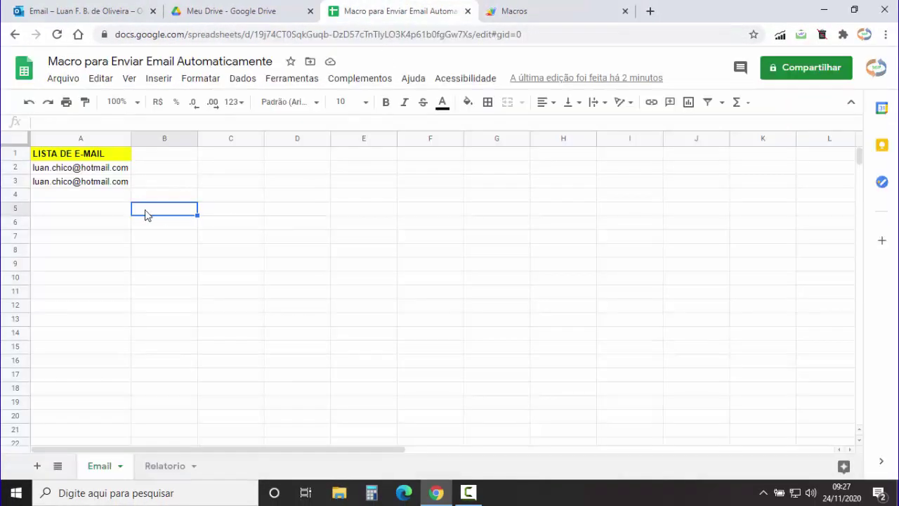
click(81, 169)
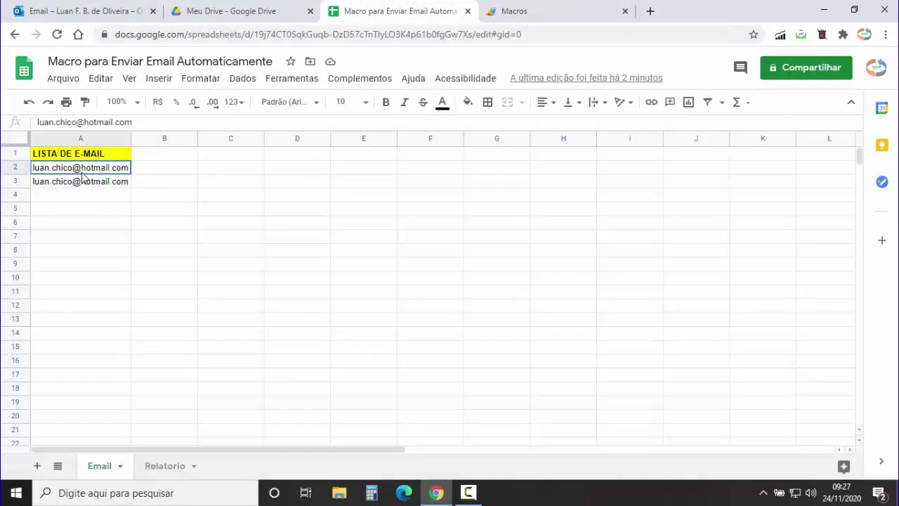
click(15, 167)
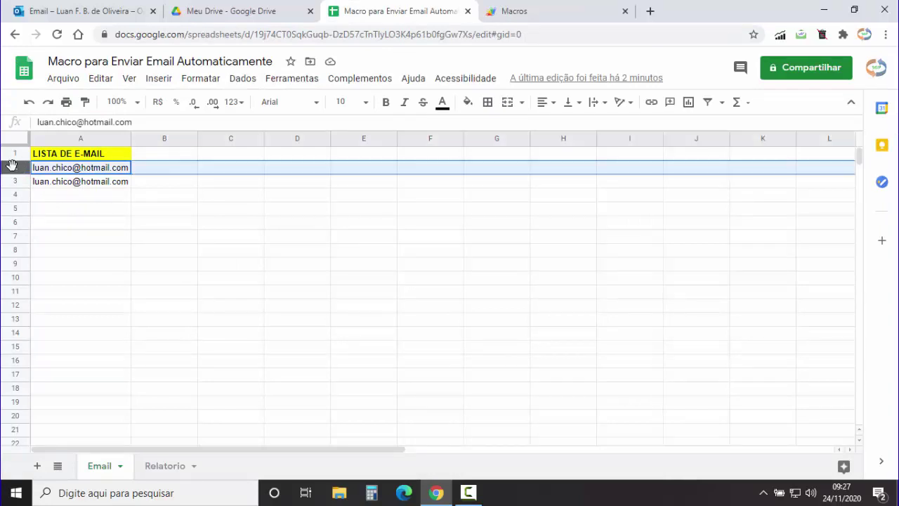
click(59, 201)
click(14, 168)
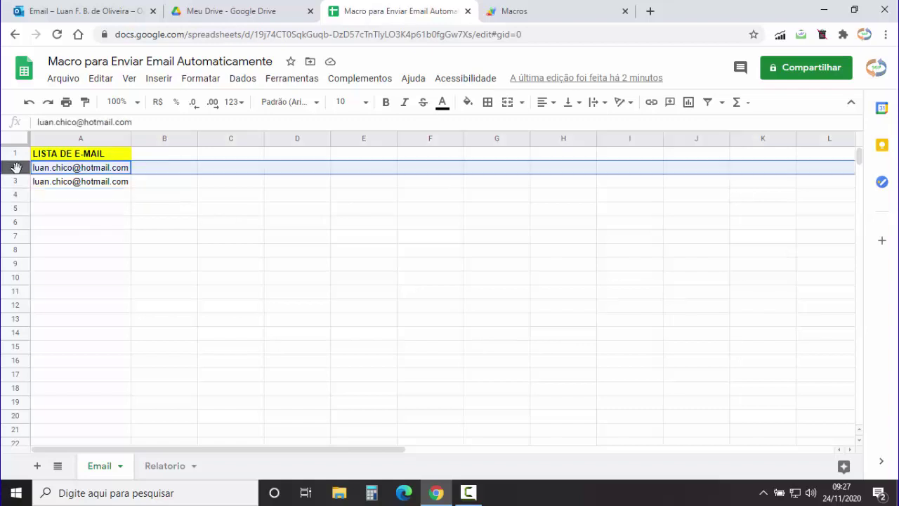
click(69, 228)
Step: Change getRange's column argument to 1 and append .getValue(); on line 15
click(523, 10)
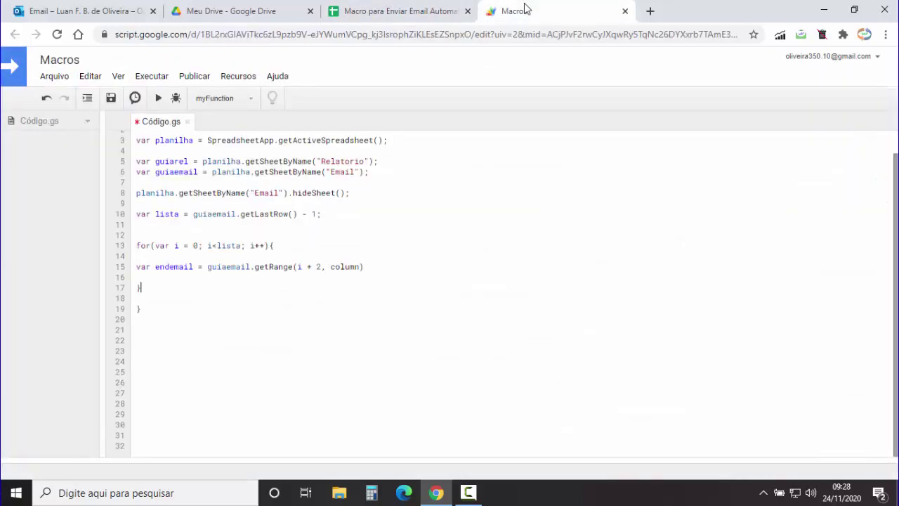
click(357, 266)
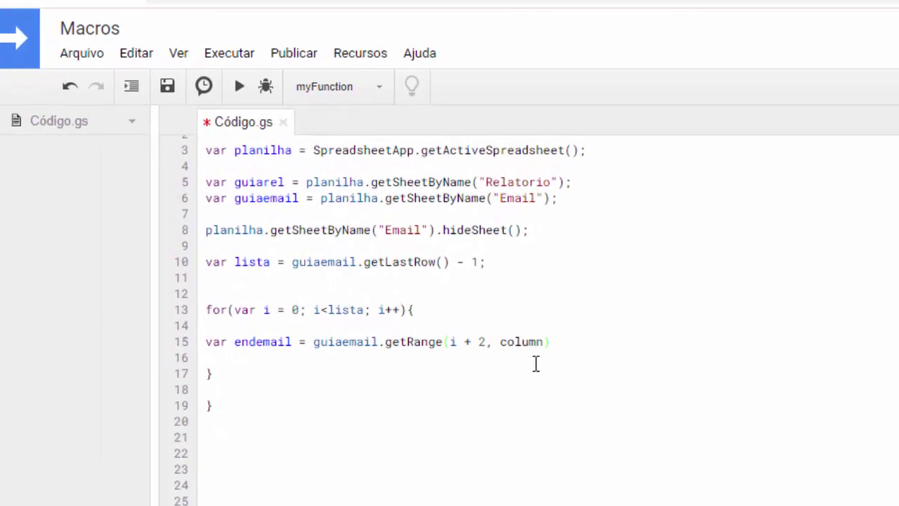
key(BackSpace)
key(BackSpace)
key(BackSpace)
key(BackSpace)
key(BackSpace)
key(BackSpace)
text(1)
click(523, 344)
text(.getv)
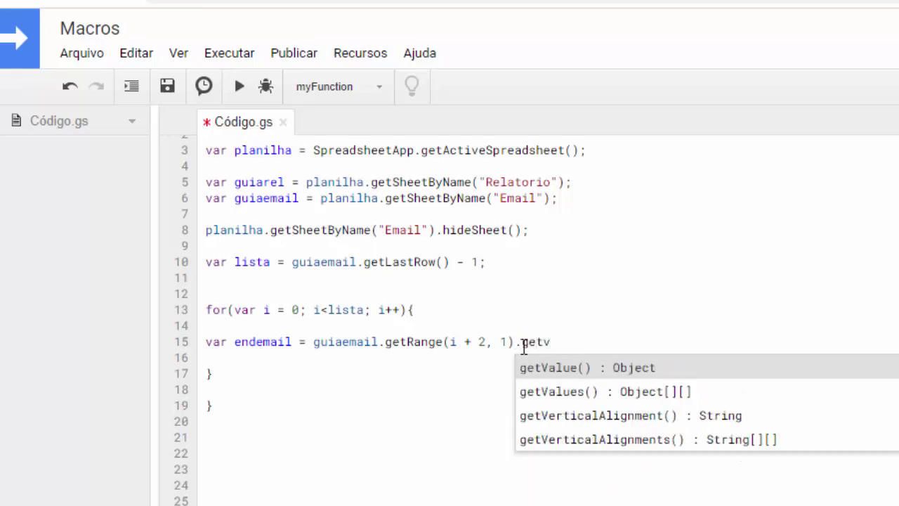
click(537, 367)
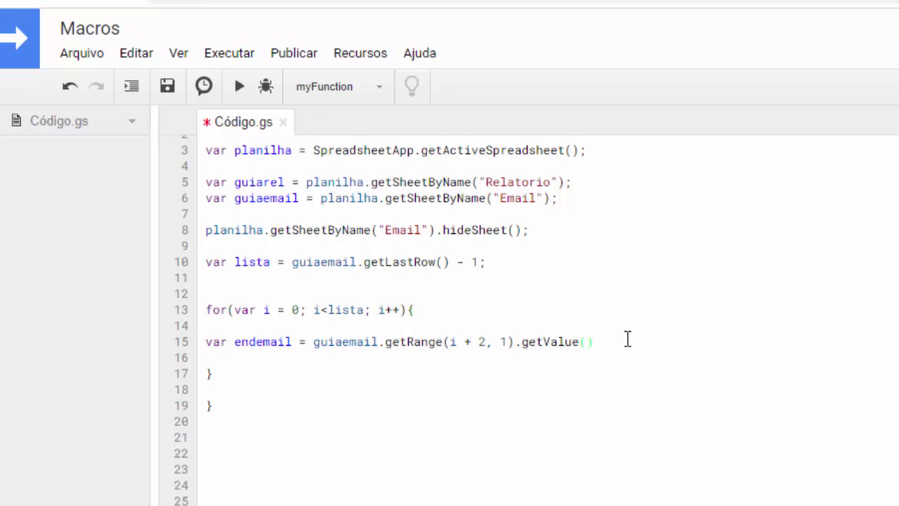
text(;)
key(Return)
key(Return)
scroll(627, 340, down, 1)
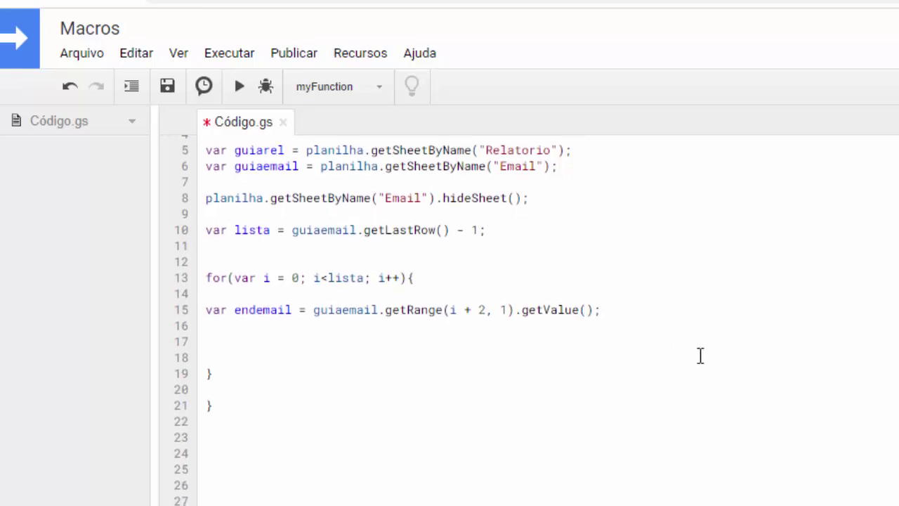
Step: Create an empty var mensagem = {} object inside the loop, opened onto blank lines
text(v)
text(ar men)
text(sagem)
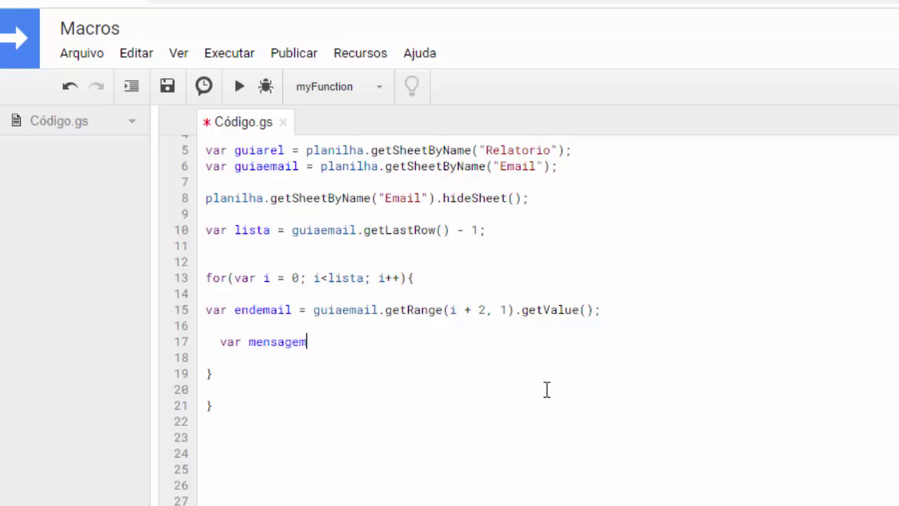
text( = )
text({})
click(336, 343)
key(Return)
key(Return)
key(Return)
key(Return)
click(255, 364)
key(Return)
Step: Add to: endemail as the recipient, copying the variable name from line 15
text(t)
text(o =)
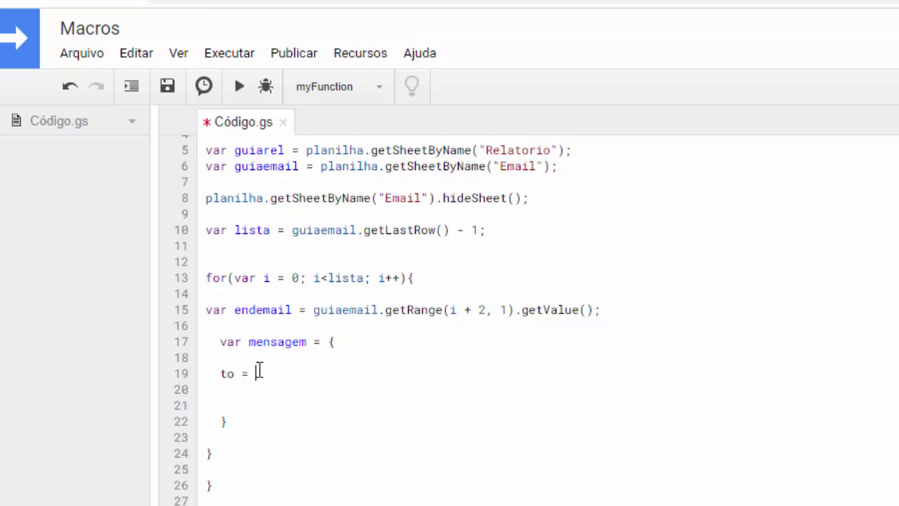
key(BackSpace)
key(BackSpace)
key(BackSpace)
text(:)
drag(291, 310, 229, 310)
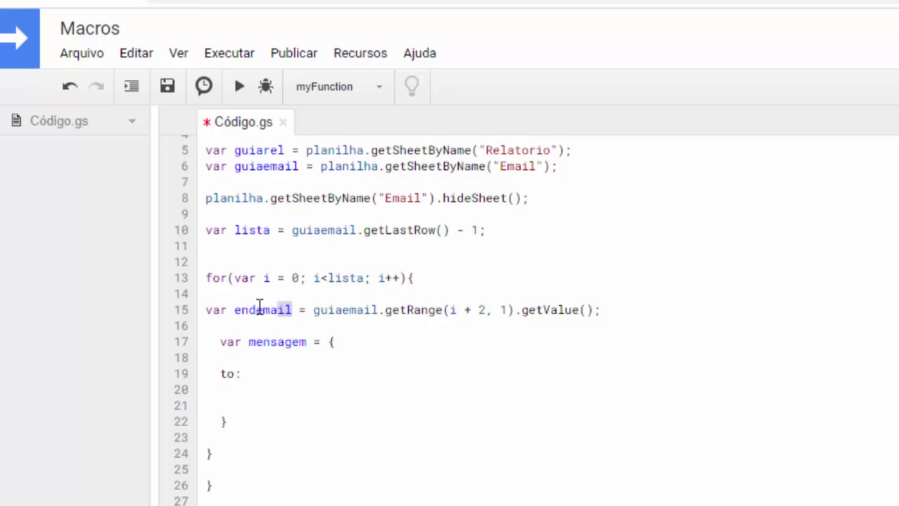
click(241, 319)
drag(291, 310, 238, 310)
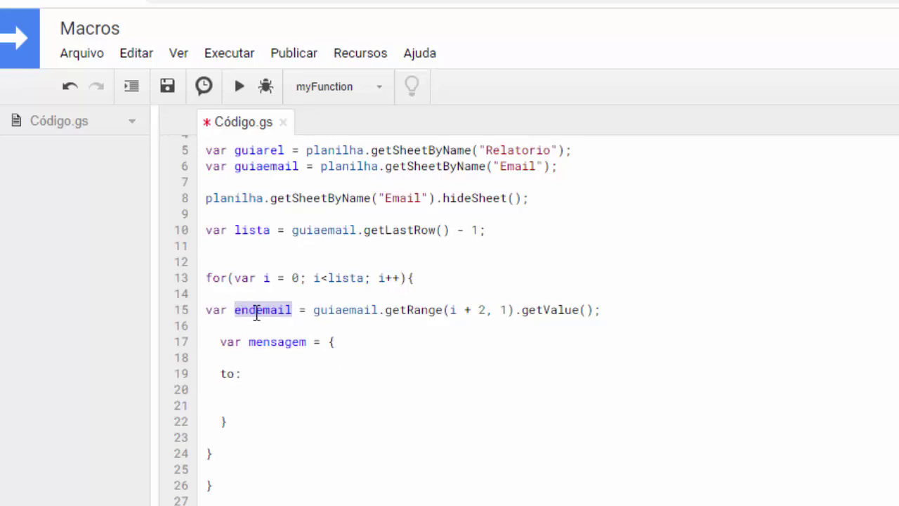
key(ctrl+c)
click(281, 376)
key(ctrl+v)
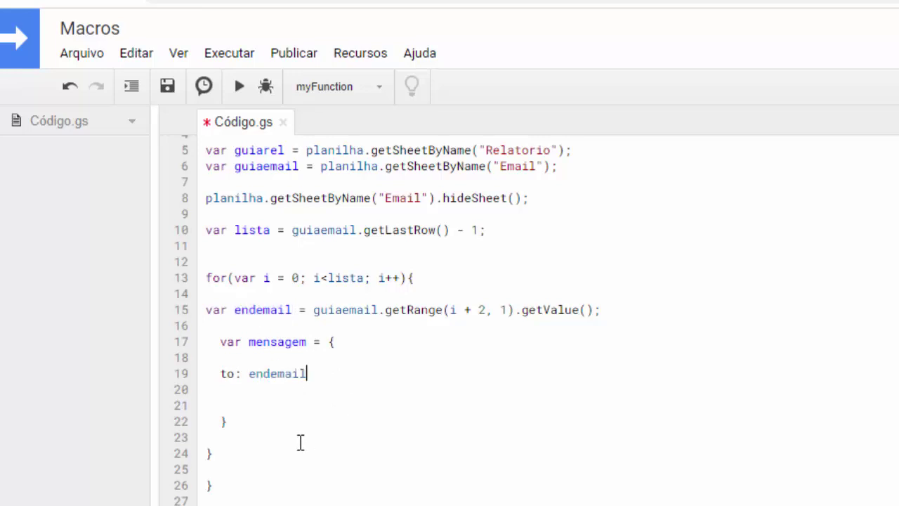
text(,)
Step: Add subject: "Reltorio de Vendas", on the next line of mensagem
key(Return)
text(subjec)
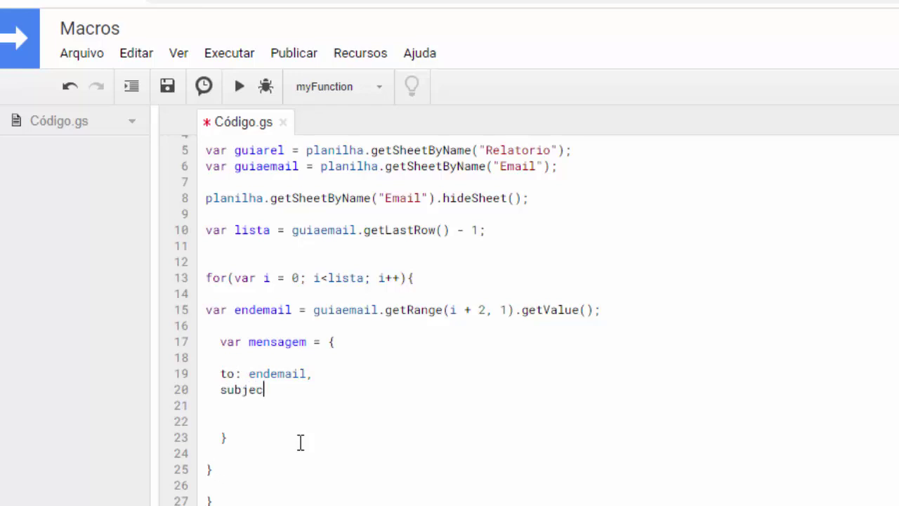
text(t)
text(")
text(Relto)
text(rio de )
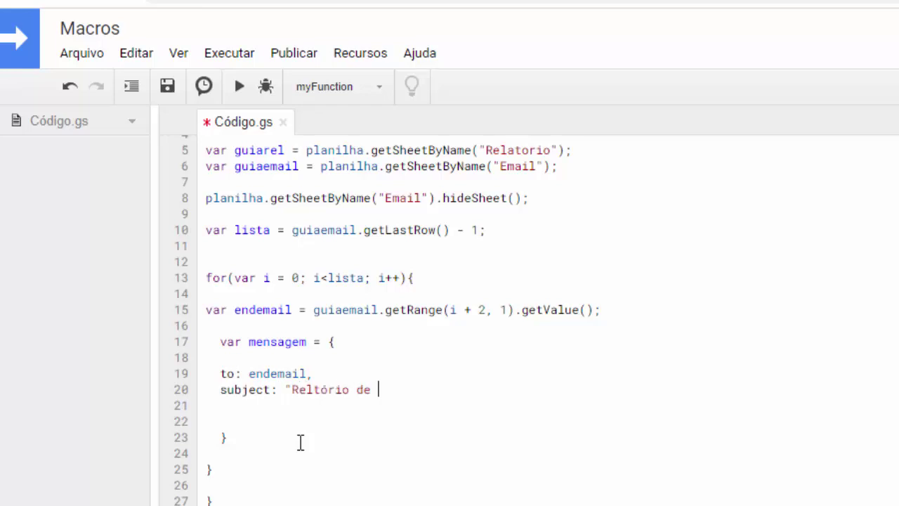
text(Vendas)
text(")
text(,)
key(Return)
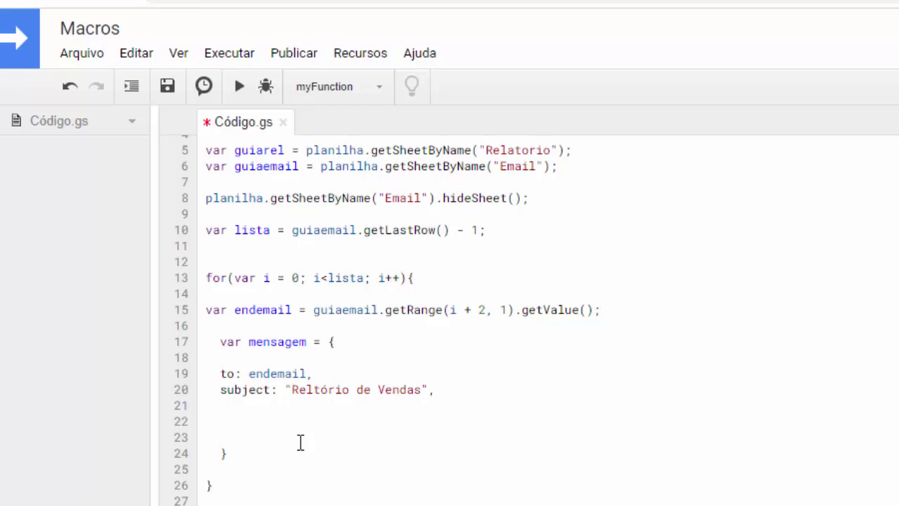
Step: Add body "Segue relatório de vendas por vendedor.", the sender's name, and attachments: []
text(body)
text(: )
text(")
text(Segue )
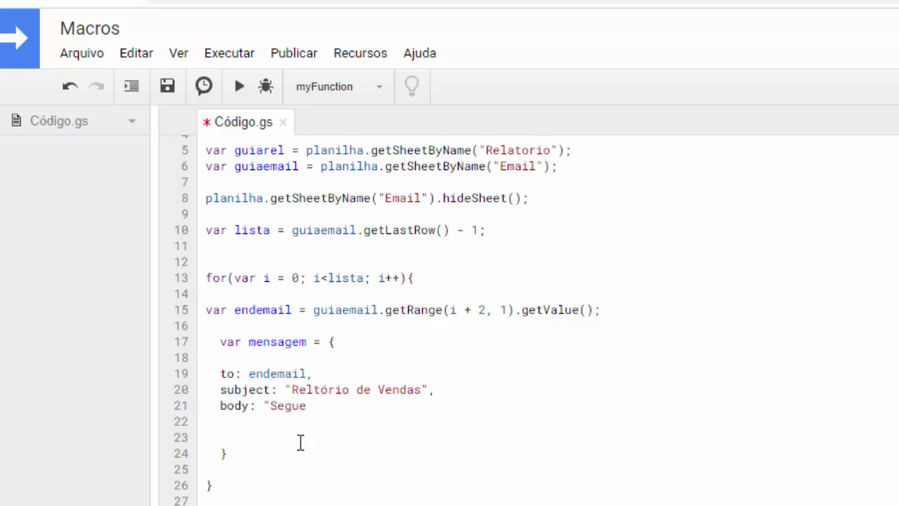
text(relatór)
text(io de vend)
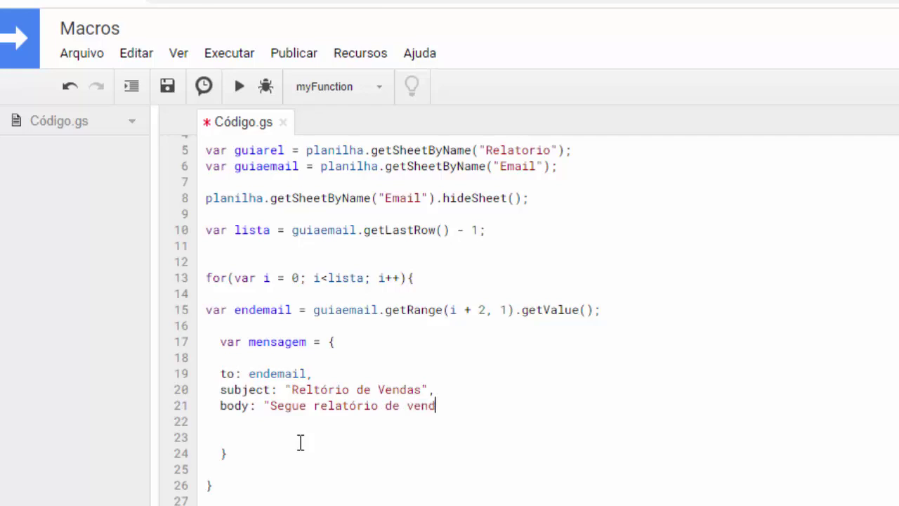
text(as por vendedor)
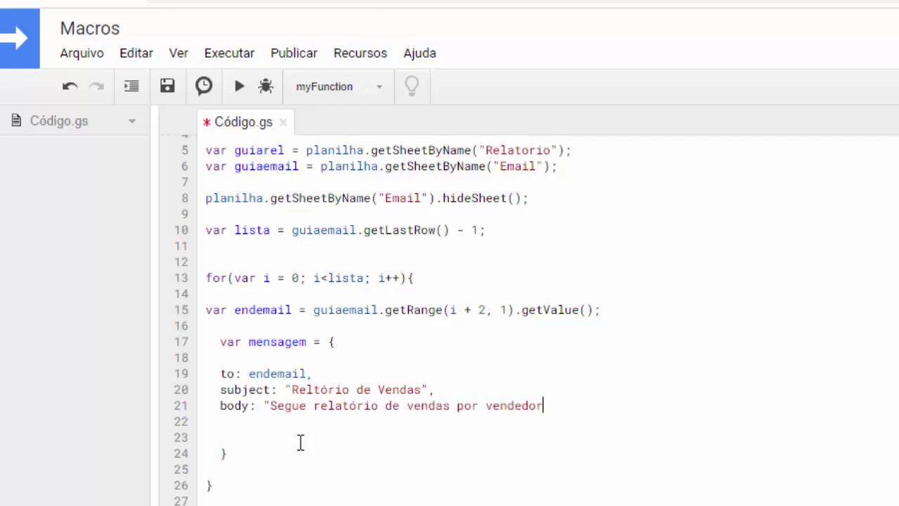
text(")
text(,)
click(547, 401)
text(.)
text(n)
text(ame)
text(:)
text( ")
text(Luan)
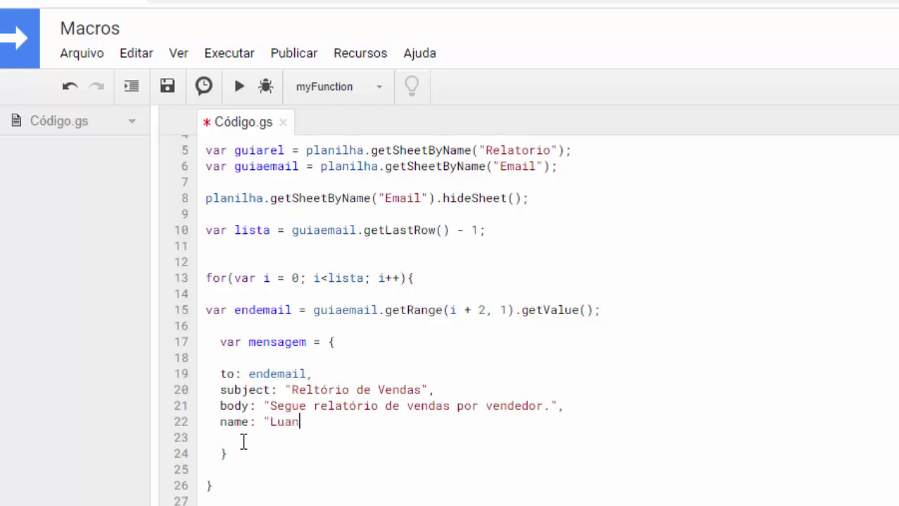
text(")
text(,)
key(Return)
text(att)
text(a)
text(ch)
text(me)
text(nt)
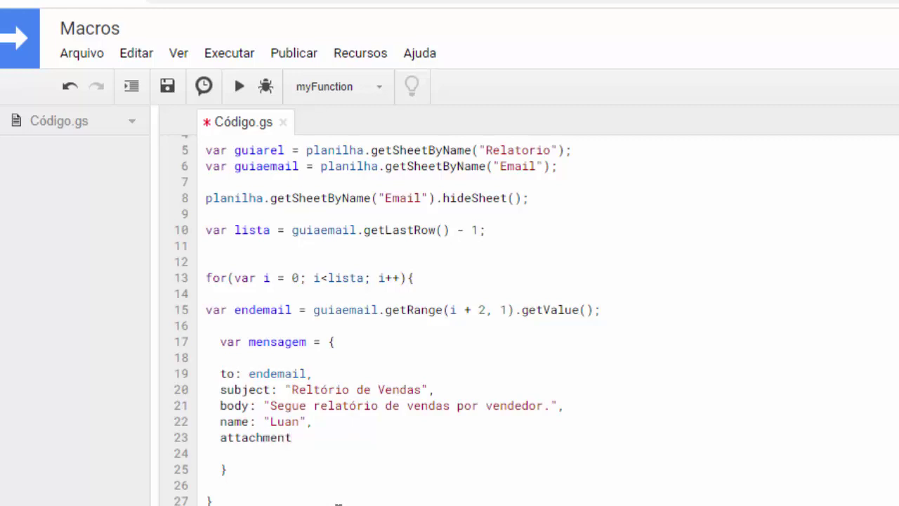
text(s)
text(:)
text( [])
Step: Fill the attachments list with planilha.getAs(MimeType.PDF)
scroll(285, 260, up, 1)
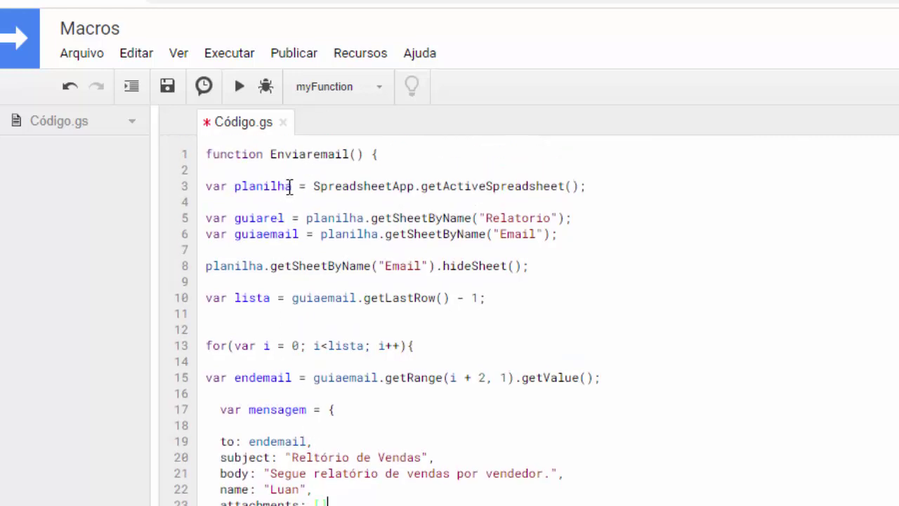
drag(292, 186, 235, 186)
click(281, 201)
drag(293, 186, 237, 186)
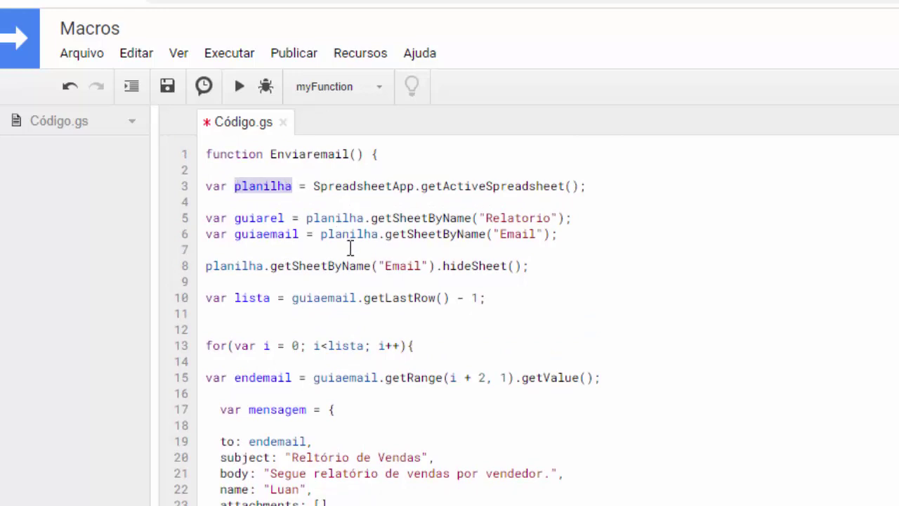
click(323, 485)
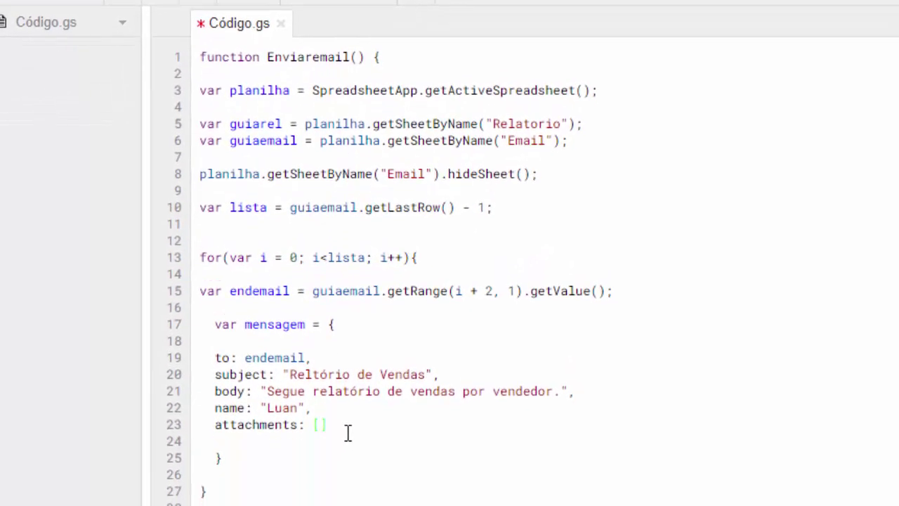
key(ctrl+v)
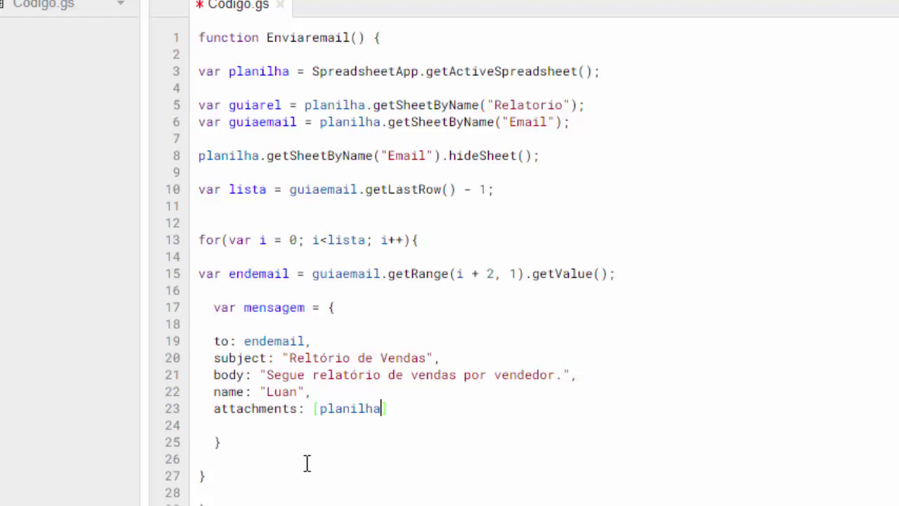
text(.geta)
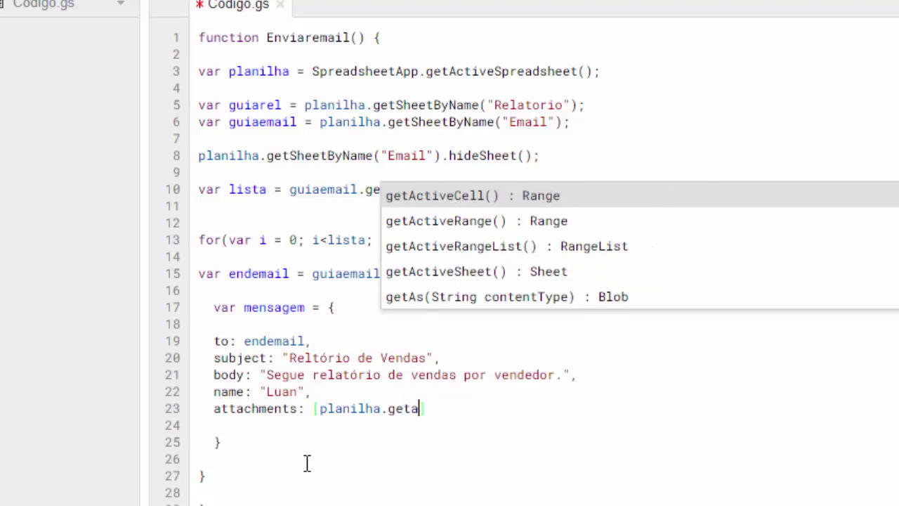
click(412, 301)
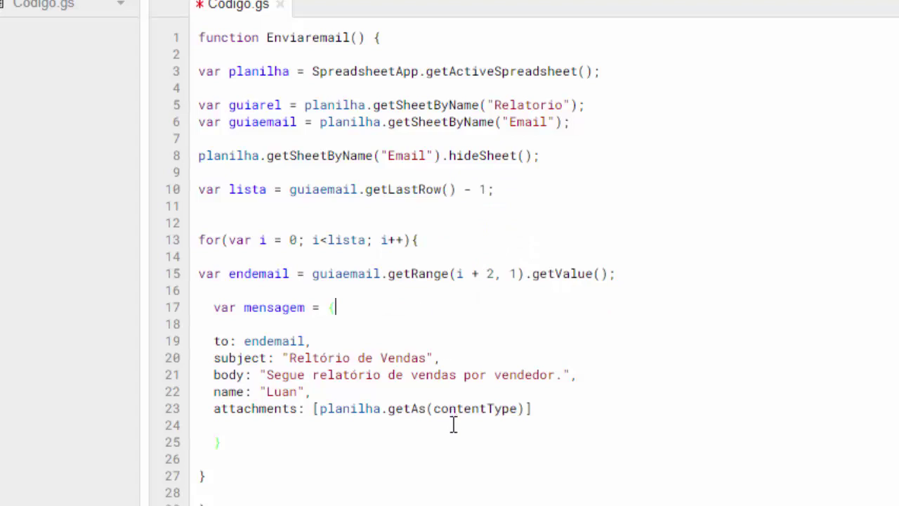
click(517, 408)
drag(517, 409, 433, 408)
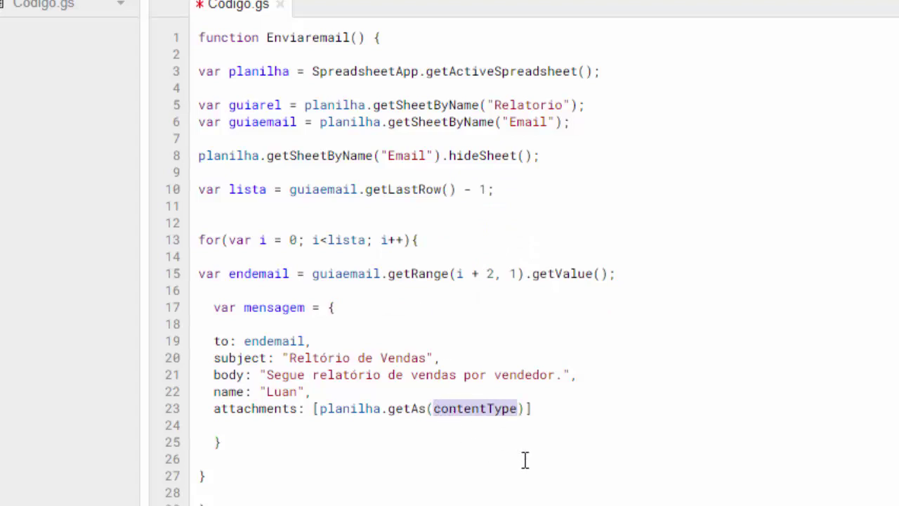
text(Mi)
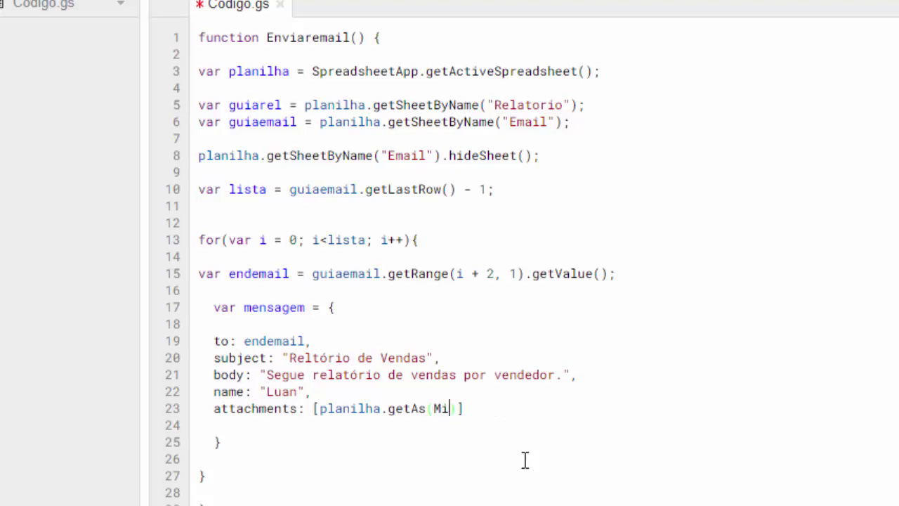
text(meTy)
text(pe)
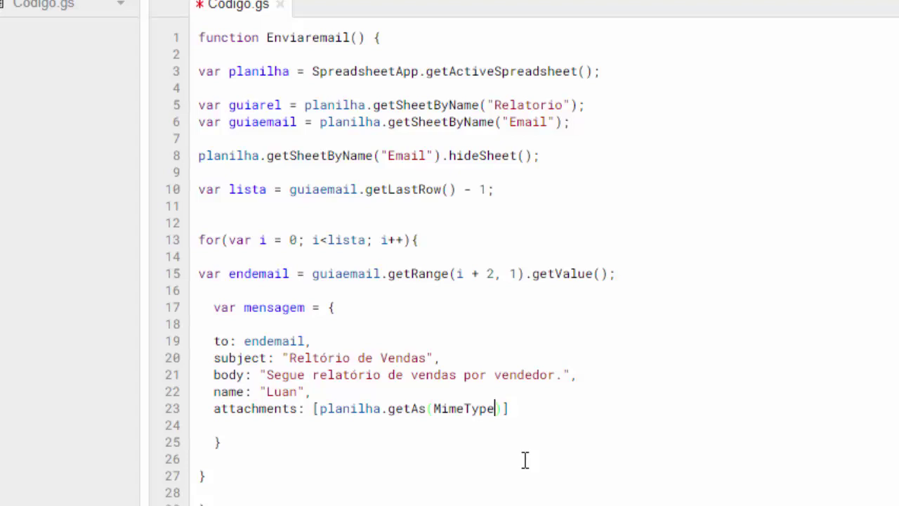
text(.)
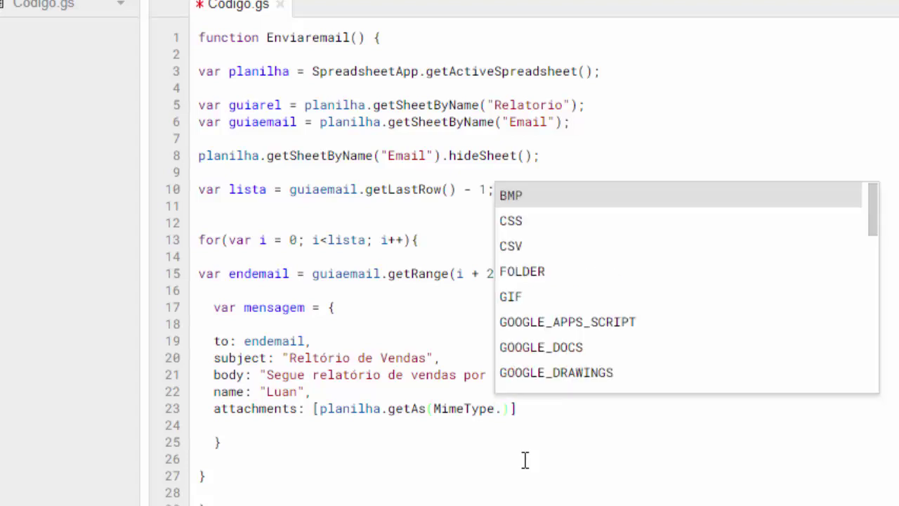
text(p)
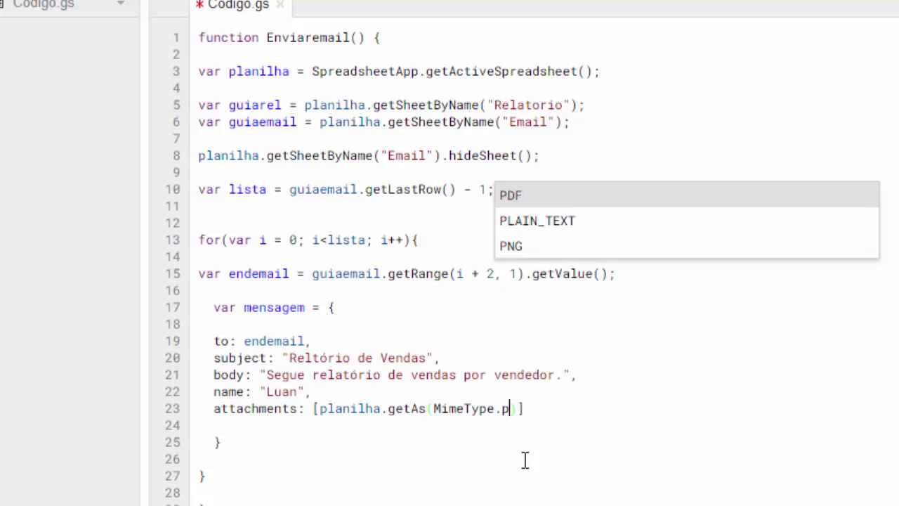
click(519, 198)
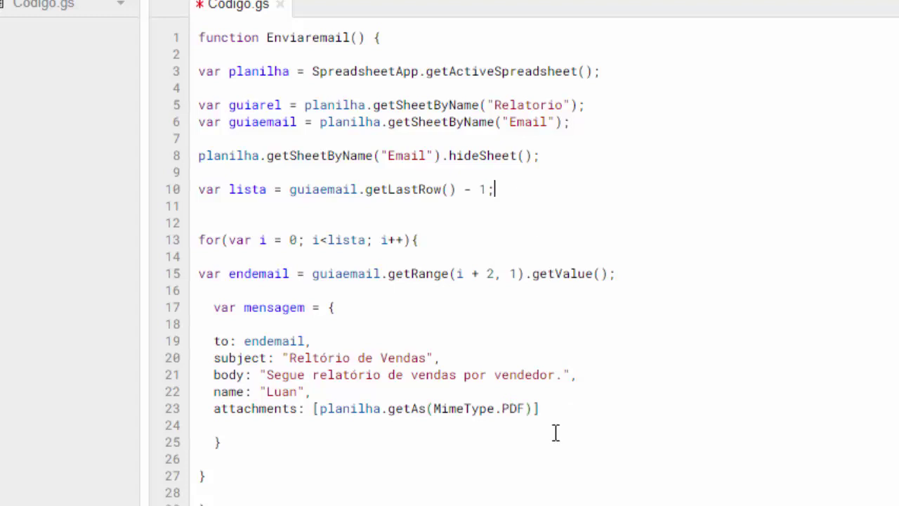
Step: Append .setName("Vendas" + ".pdf") to the PDF attachment
click(535, 410)
text(.)
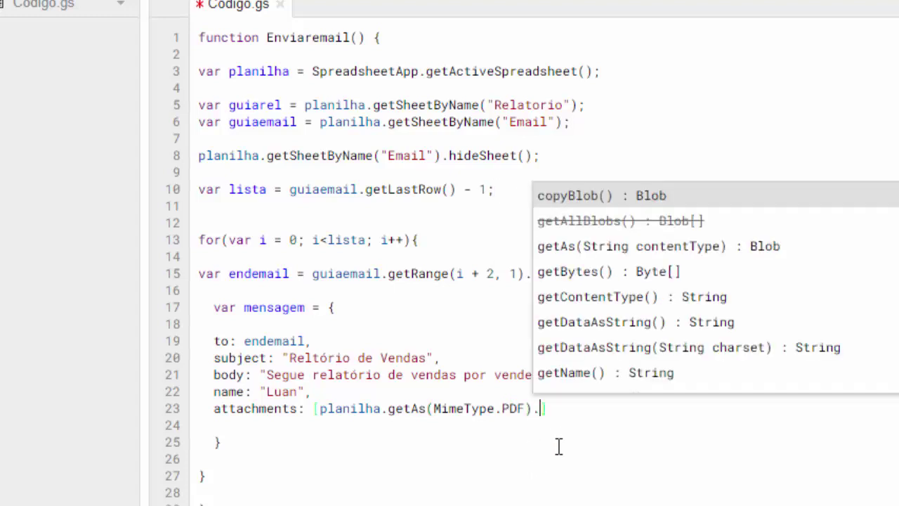
text(setn)
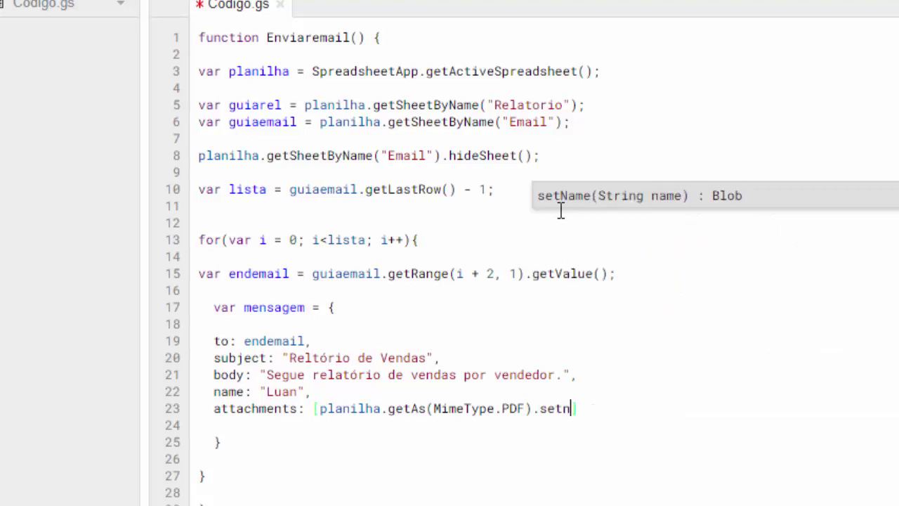
click(560, 202)
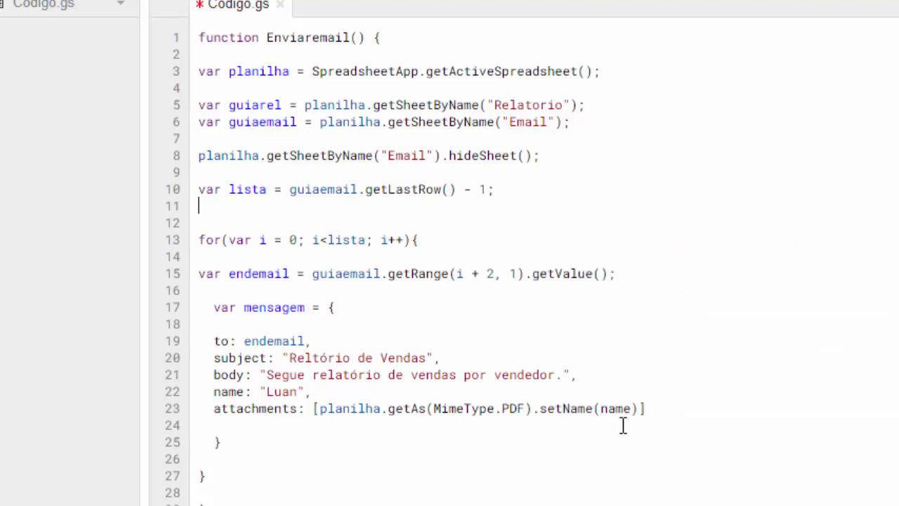
drag(633, 410, 602, 413)
text(")
text(Vendas)
click(661, 408)
text(+)
text(")
text(.p)
text(df)
text(")
Step: Delete the blank line after the mensagem object's opening brace
click(274, 456)
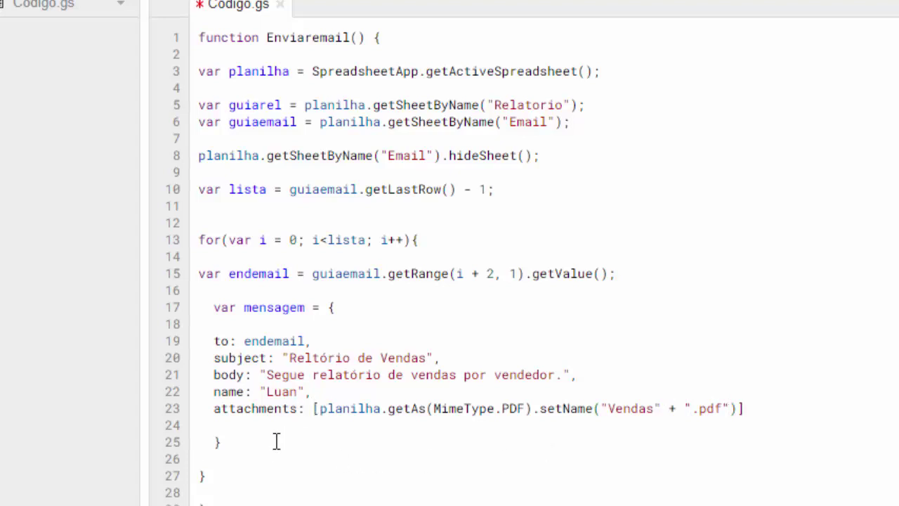
click(345, 308)
key(Delete)
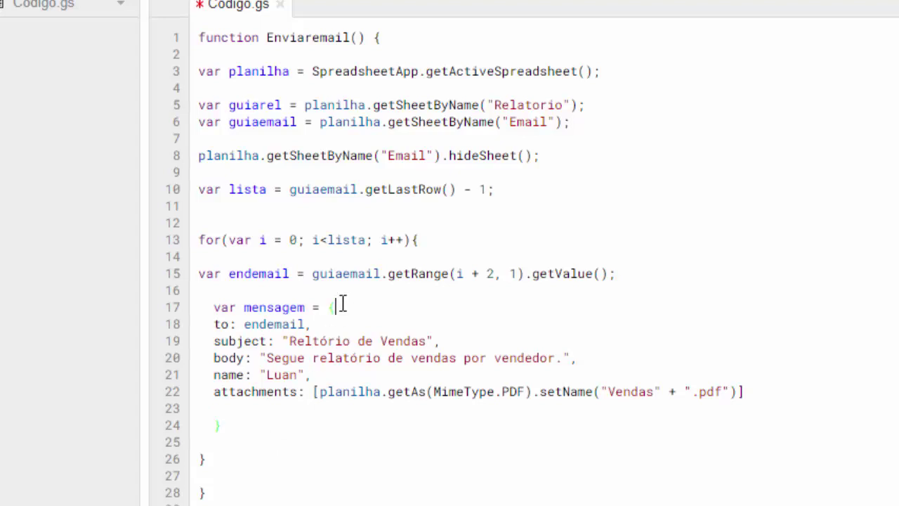
Step: Remove the blank line before mensagem's closing brace and add space below the object
click(224, 408)
click(755, 391)
key(Delete)
click(214, 427)
click(317, 448)
key(Return)
key(Return)
click(259, 442)
scroll(264, 441, down, 3)
text(Ma)
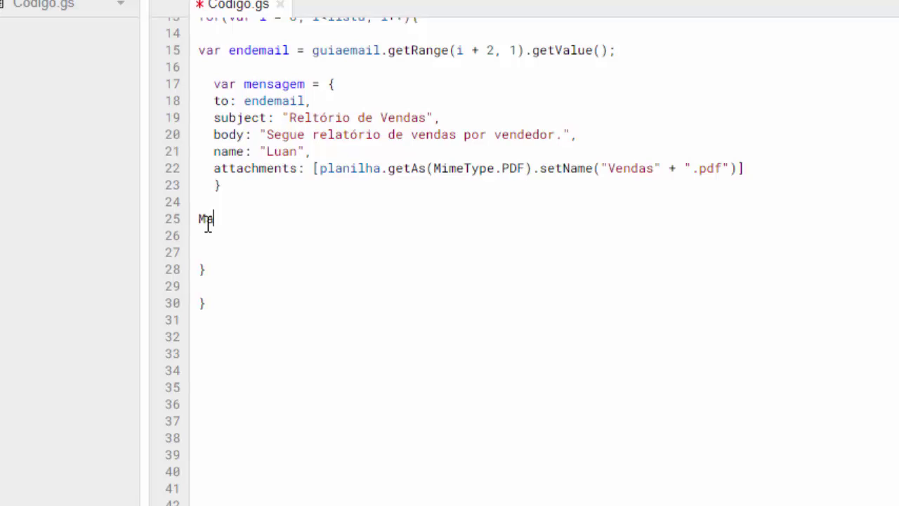
Step: Add MailApp.sendEmail(mensagem); below the message object
text(ilA)
text(p)
text(p.sen)
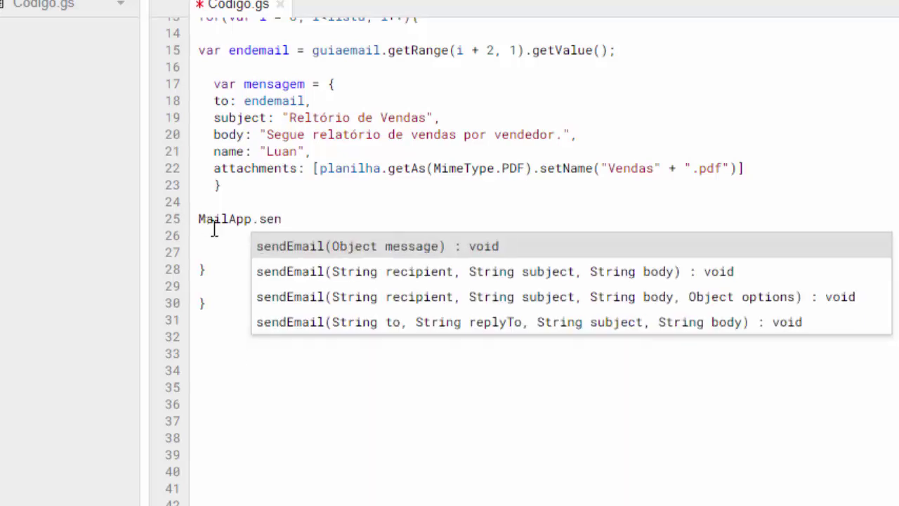
click(300, 248)
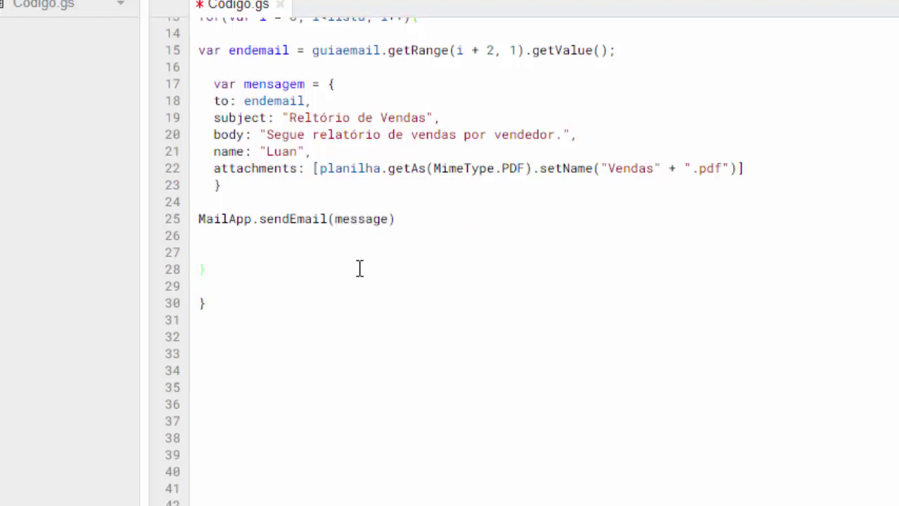
drag(305, 83, 244, 83)
key(ctrl+c)
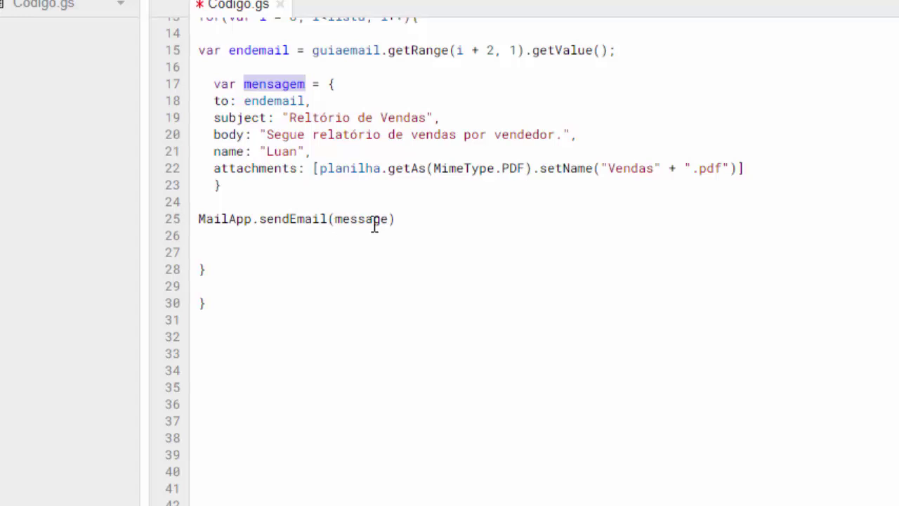
drag(389, 219, 336, 219)
key(ctrl+v)
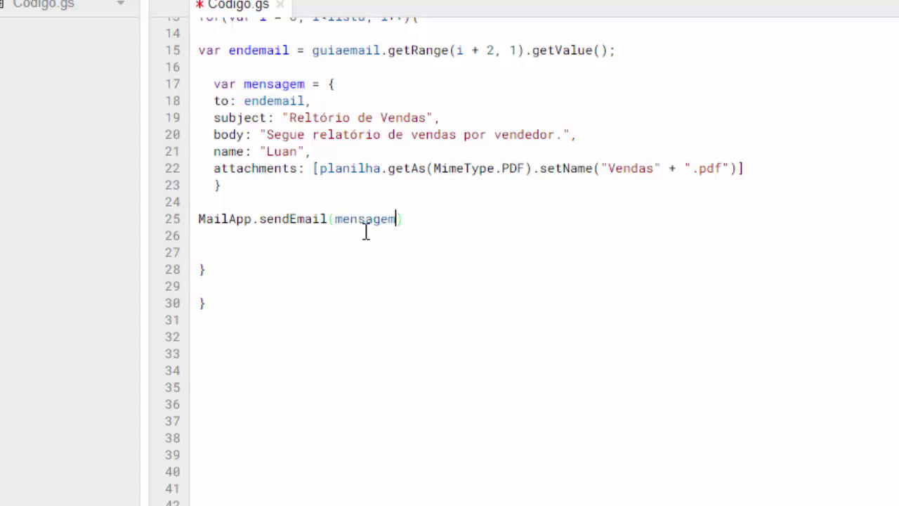
key(End)
text(;)
key(Return)
key(Delete)
key(Delete)
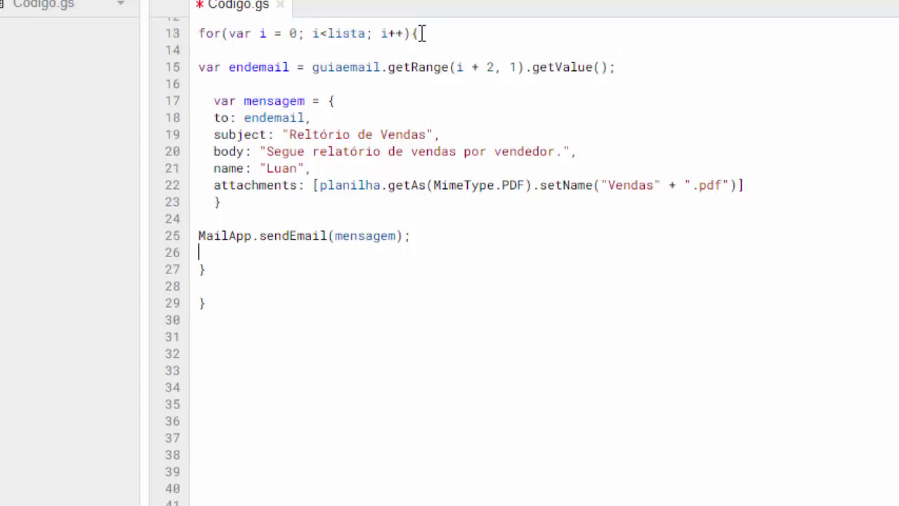
Step: Add empty lines after the for loop's closing brace
click(421, 33)
click(202, 287)
key(Return)
key(Return)
key(Return)
click(204, 304)
scroll(283, 339, up, 5)
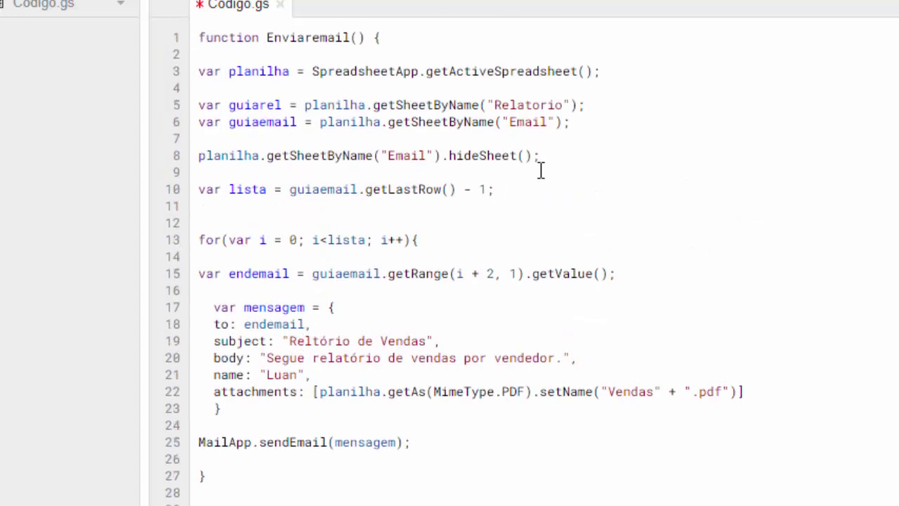
Step: Move the Email sheet statement from line 8 to after the loop, changing hideSheet() to activate()
drag(540, 155, 198, 155)
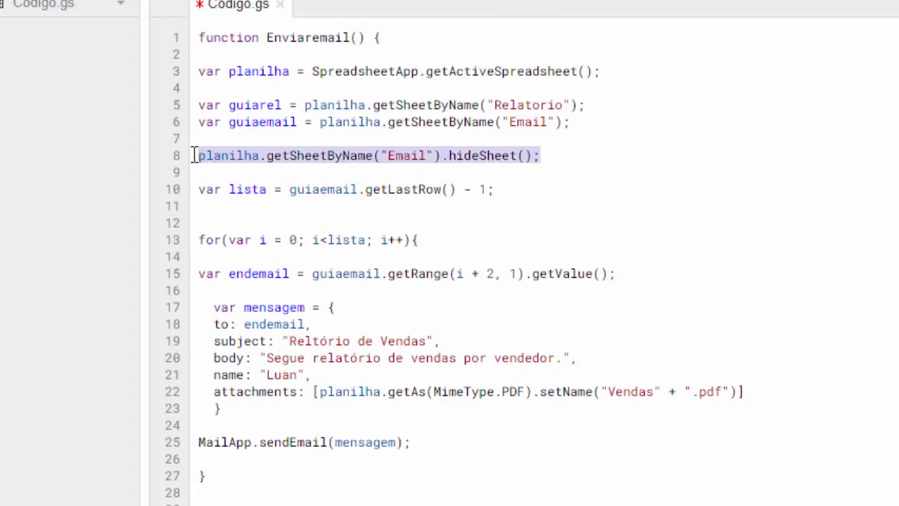
key(ctrl+x)
scroll(404, 223, down, 4)
scroll(429, 226, down, 2)
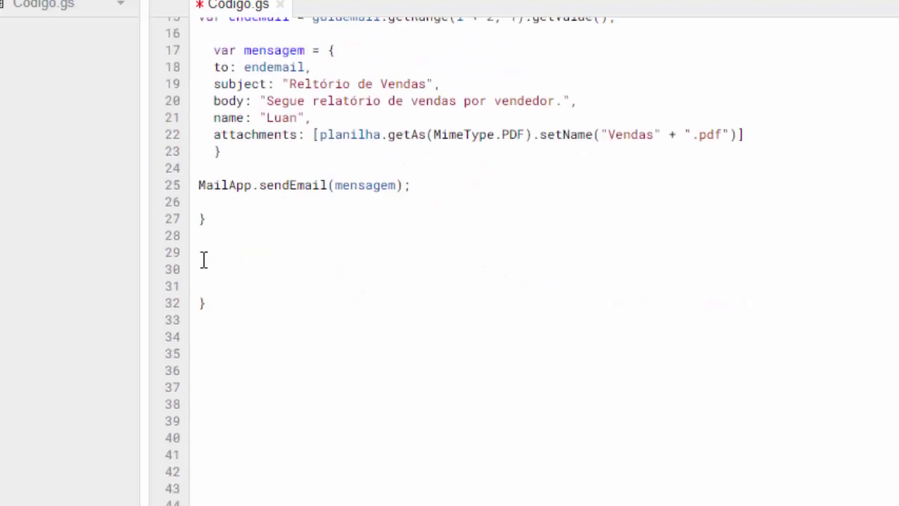
click(203, 255)
key(ctrl+v)
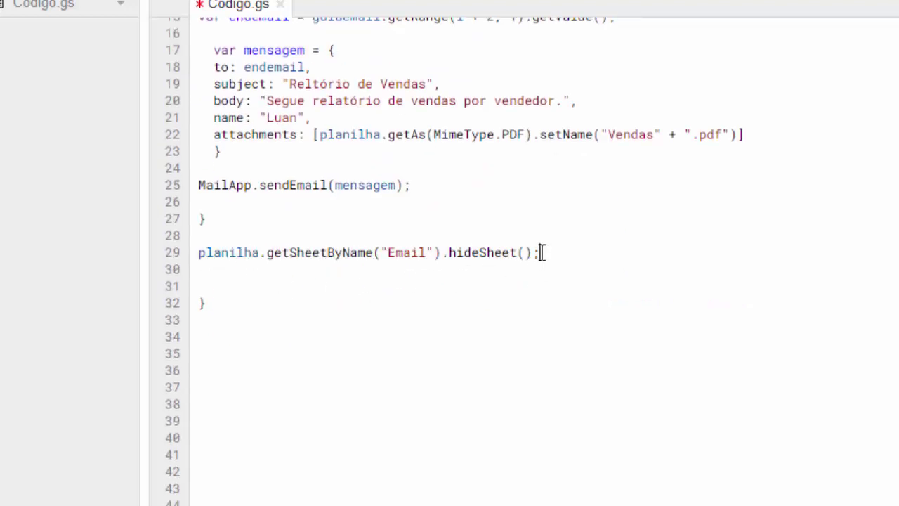
drag(540, 253, 454, 253)
key(BackSpace)
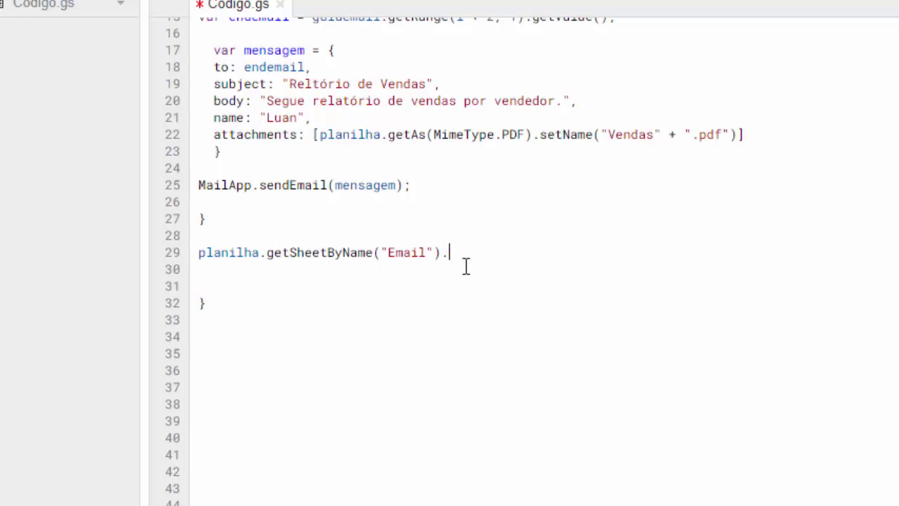
key(BackSpace)
text(.ac)
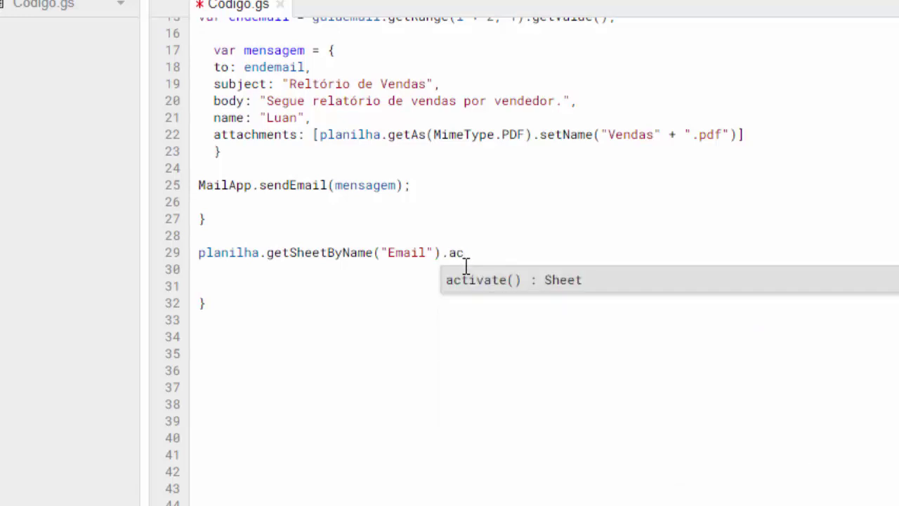
click(471, 280)
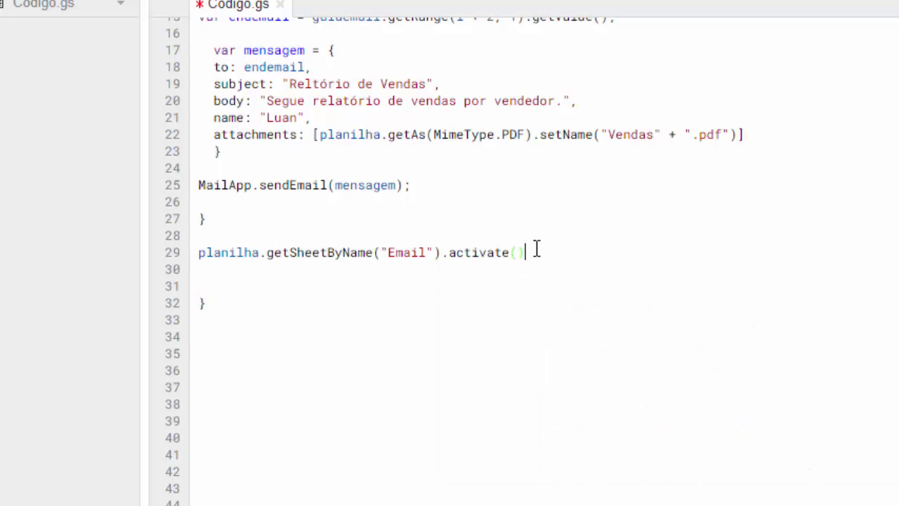
text(;)
Step: Save the script with the extra blank line 12 removed, then return to the spreadsheet
click(514, 285)
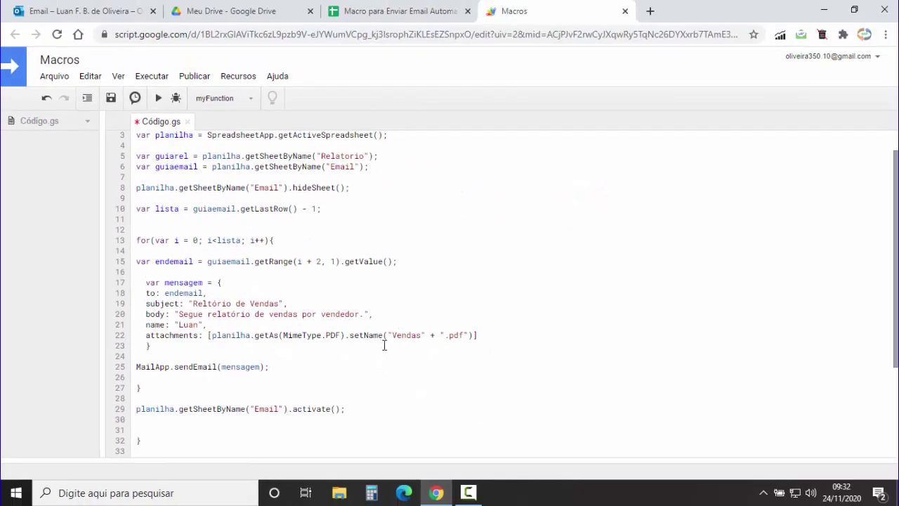
click(111, 98)
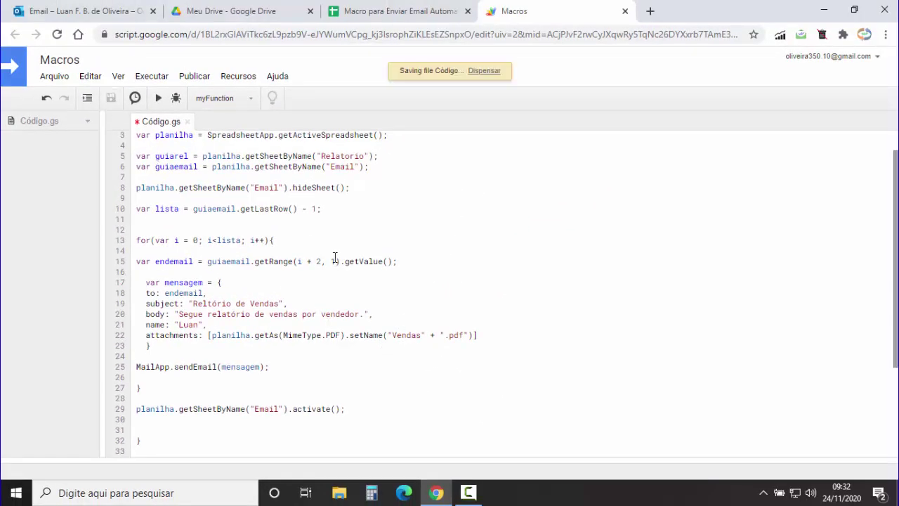
scroll(290, 232, up, 2)
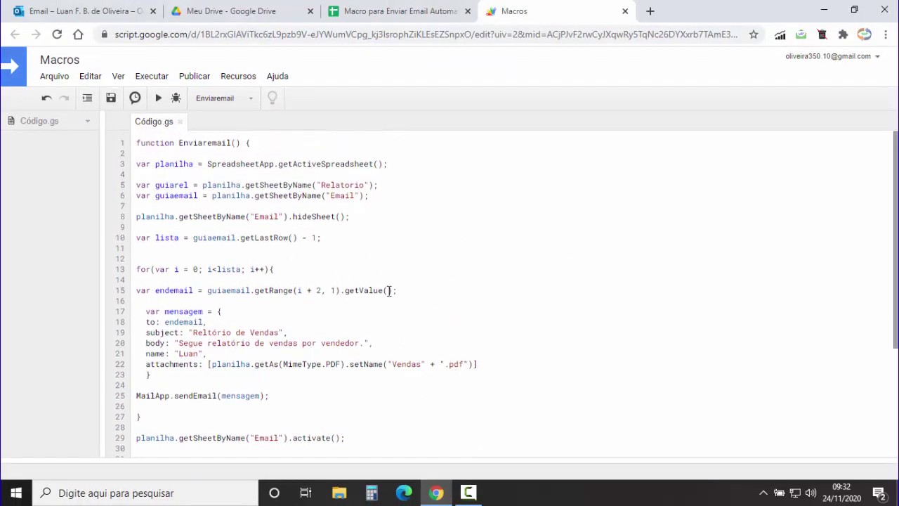
click(171, 262)
key(BackSpace)
click(111, 99)
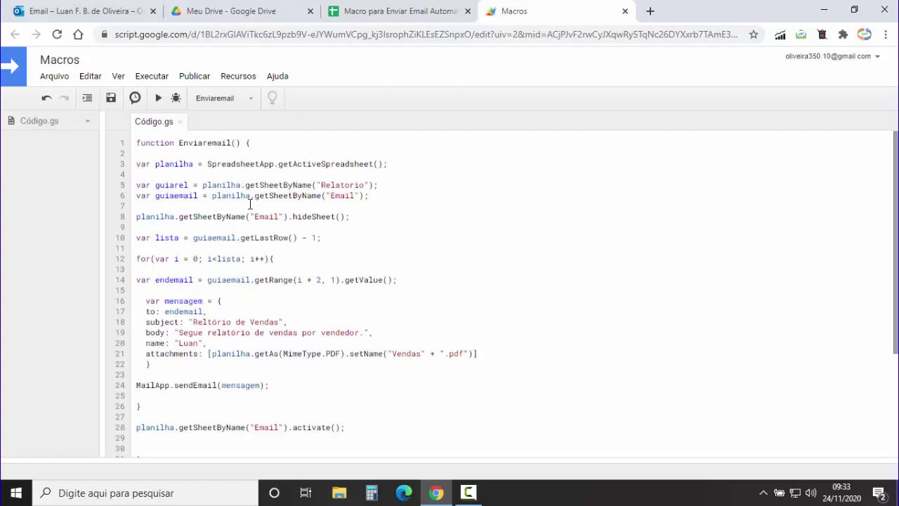
click(379, 11)
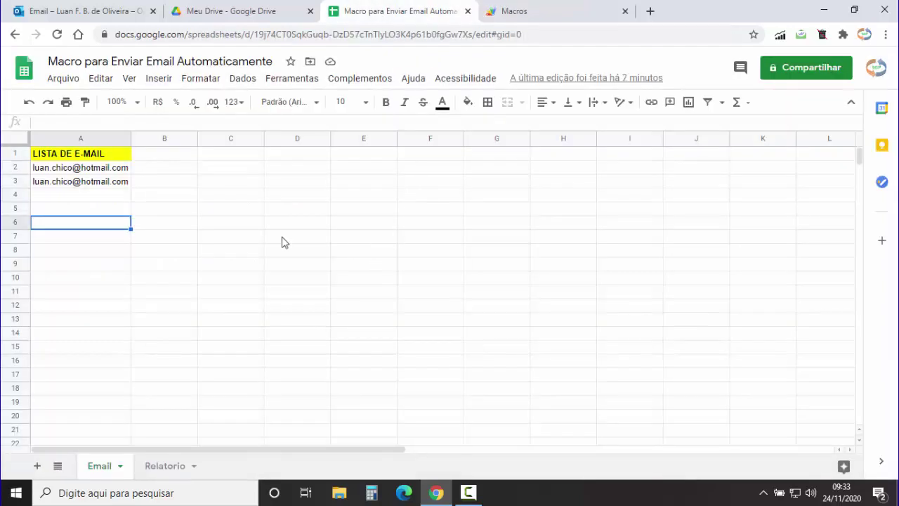
Step: Select cell C5 and insert a new Desenho from the Inserir menu
click(202, 214)
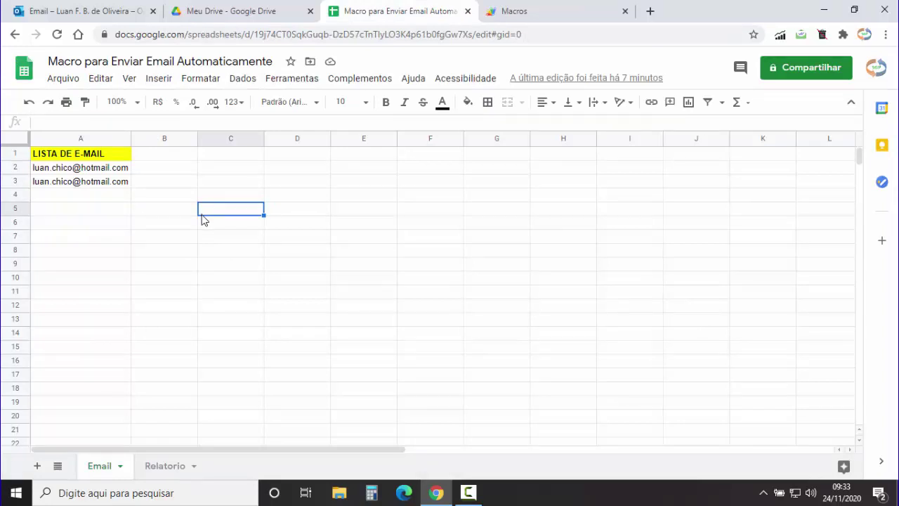
click(160, 79)
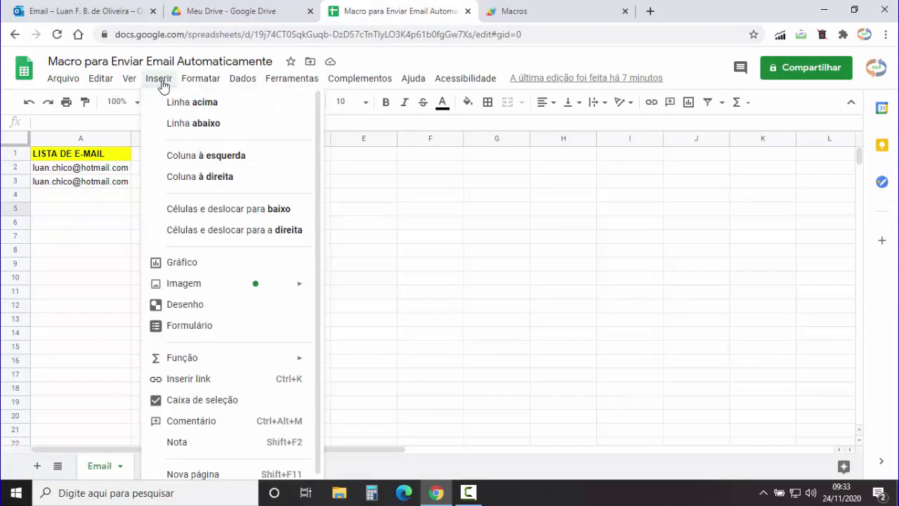
click(185, 304)
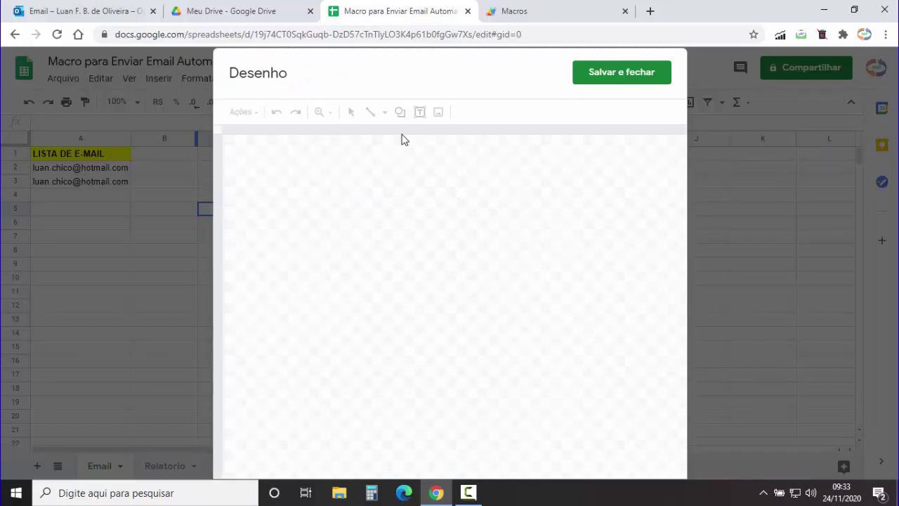
Step: Draw a rounded rectangle near the top-left of the drawing canvas
click(400, 114)
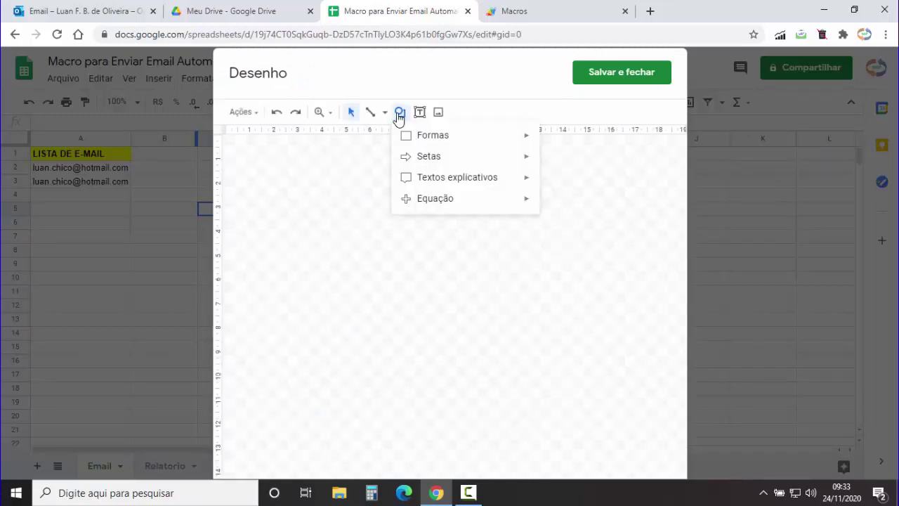
click(527, 144)
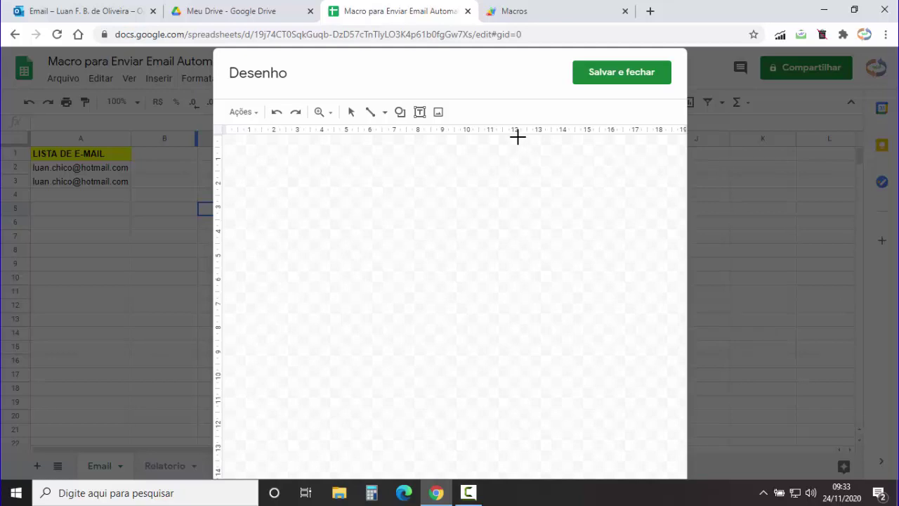
click(400, 113)
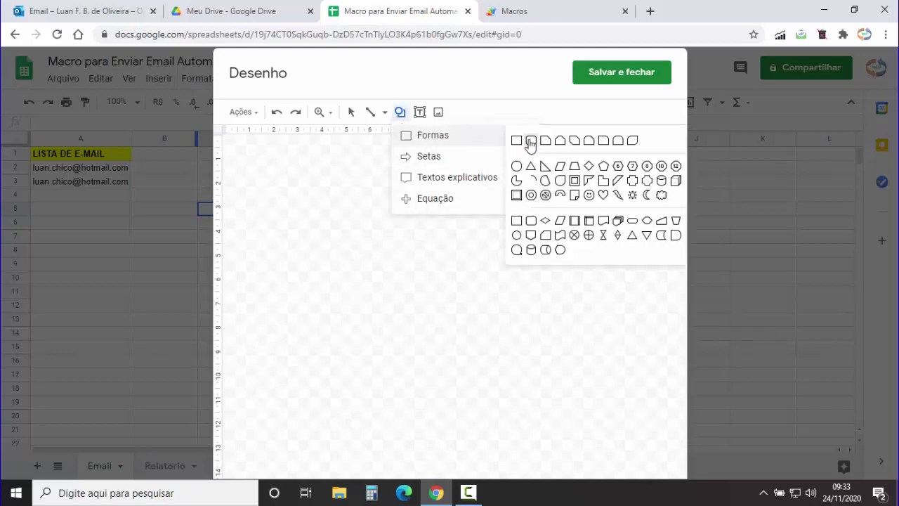
click(531, 148)
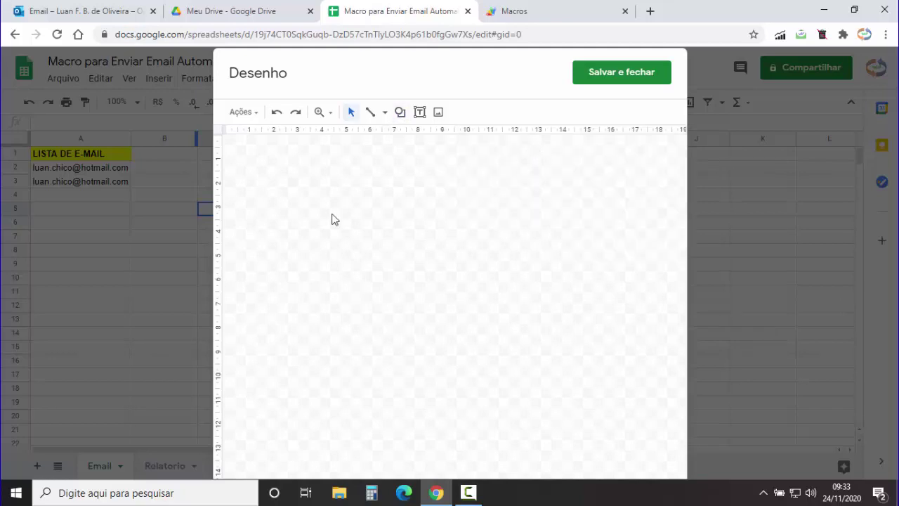
click(400, 112)
click(532, 140)
drag(279, 166, 374, 195)
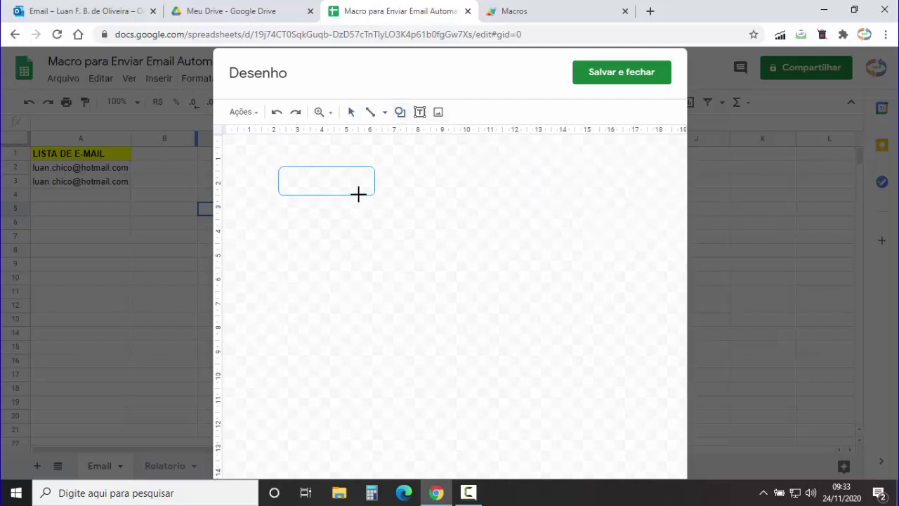
Step: Put the text ENVIAR E-MAIL in the rectangle, widened to fit one line
right_click(325, 184)
click(396, 320)
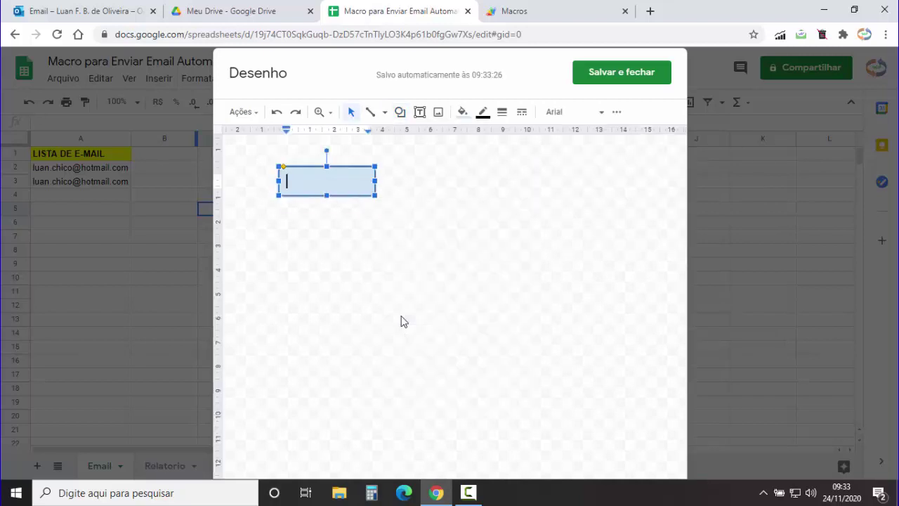
text(ENV)
text(IAR E-M)
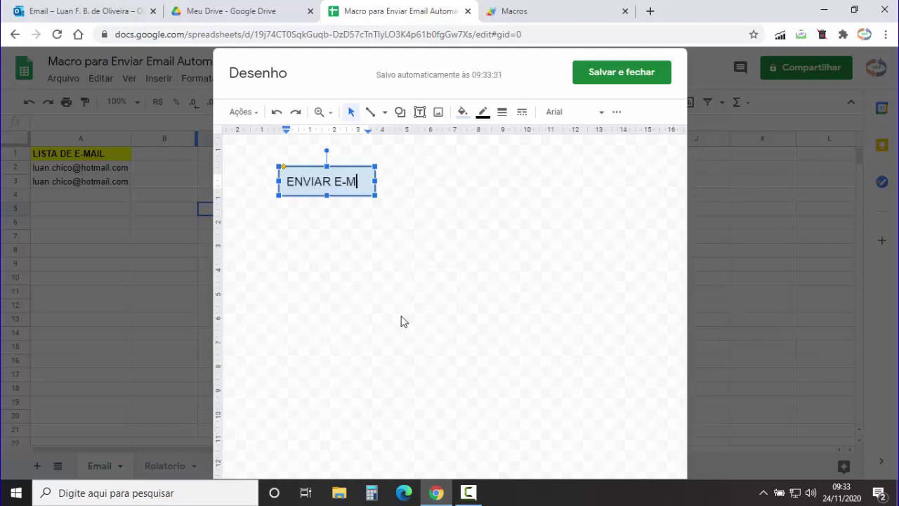
text(AIL)
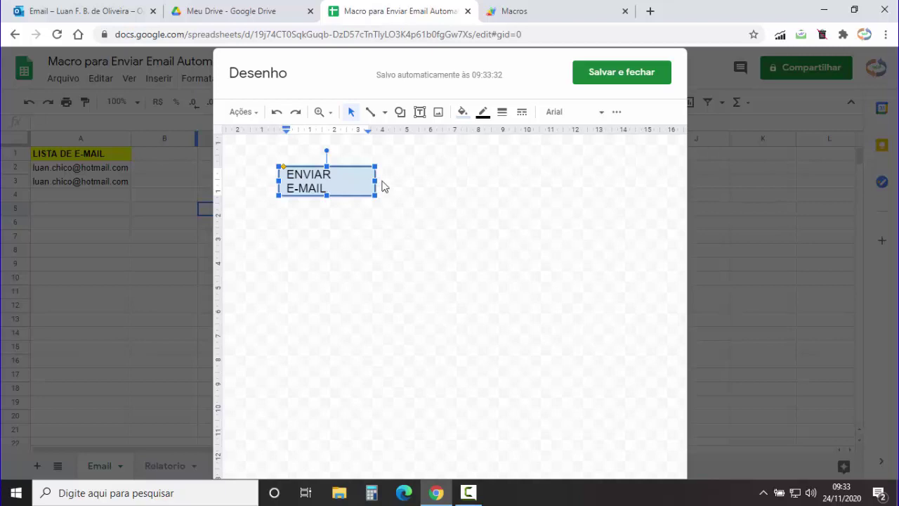
click(385, 180)
drag(386, 180, 392, 181)
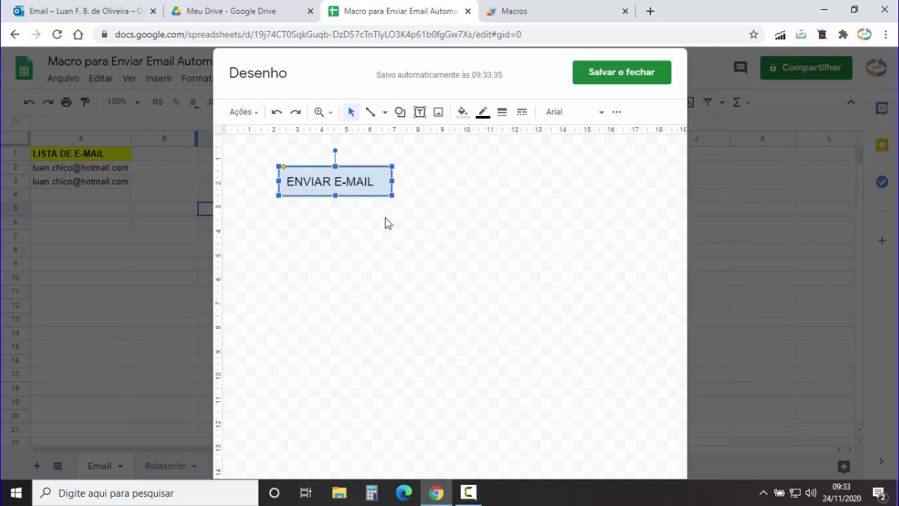
click(356, 200)
click(356, 197)
Step: Give the button a blue fill with white bold text
click(617, 112)
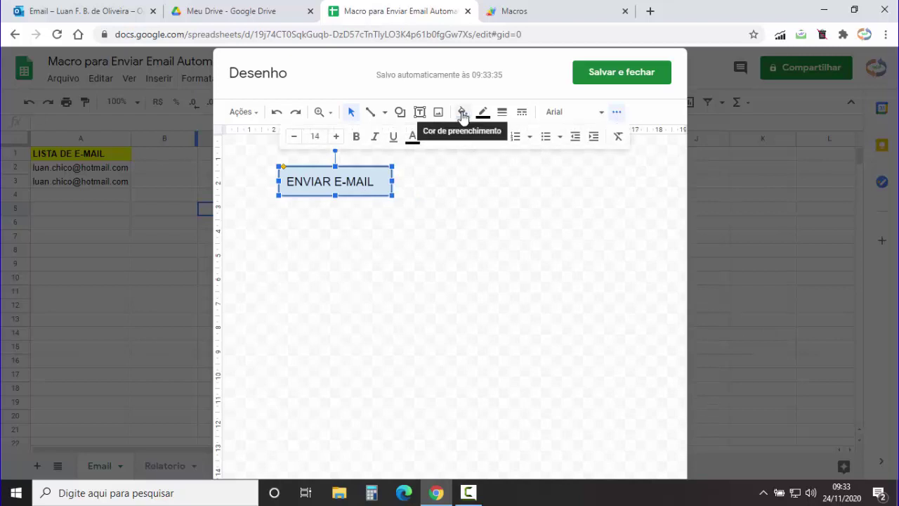
click(462, 114)
click(569, 201)
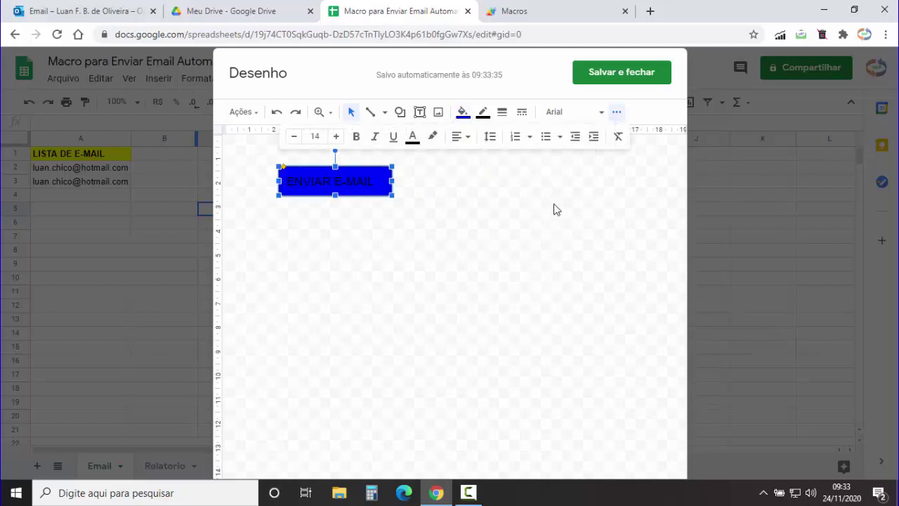
click(413, 136)
click(547, 159)
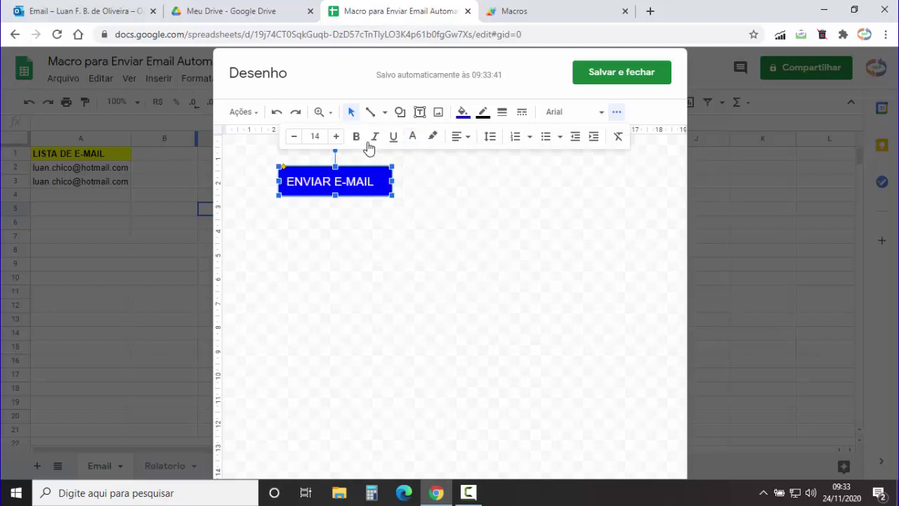
click(356, 137)
click(463, 244)
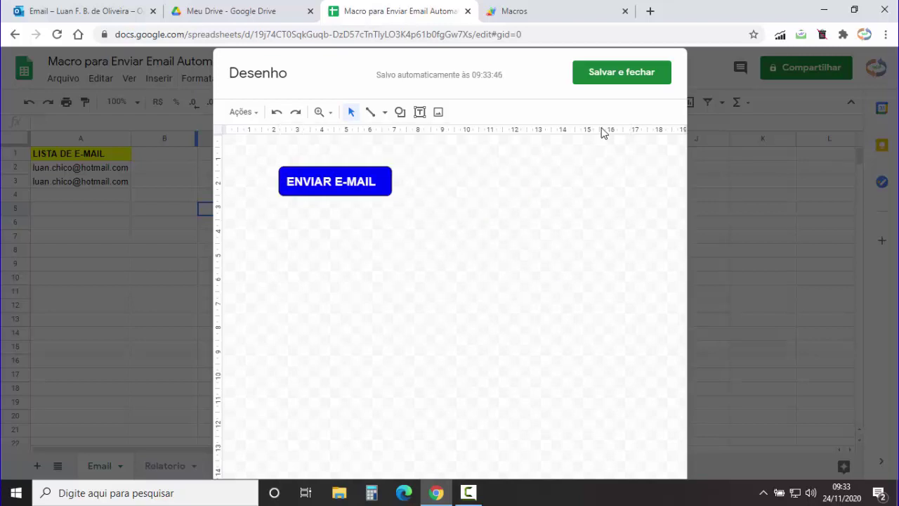
Step: Save the drawing and move the button beside the e-mail list over columns B–C
click(609, 81)
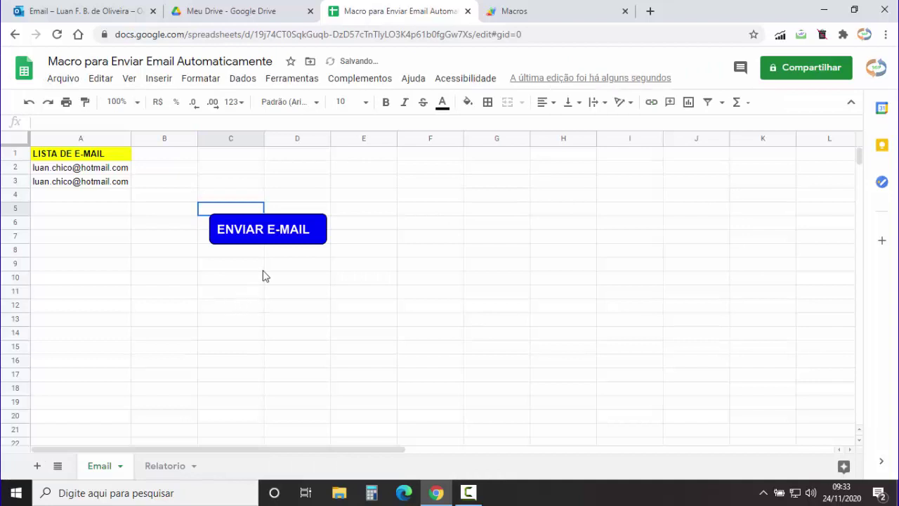
click(272, 237)
drag(251, 235, 213, 186)
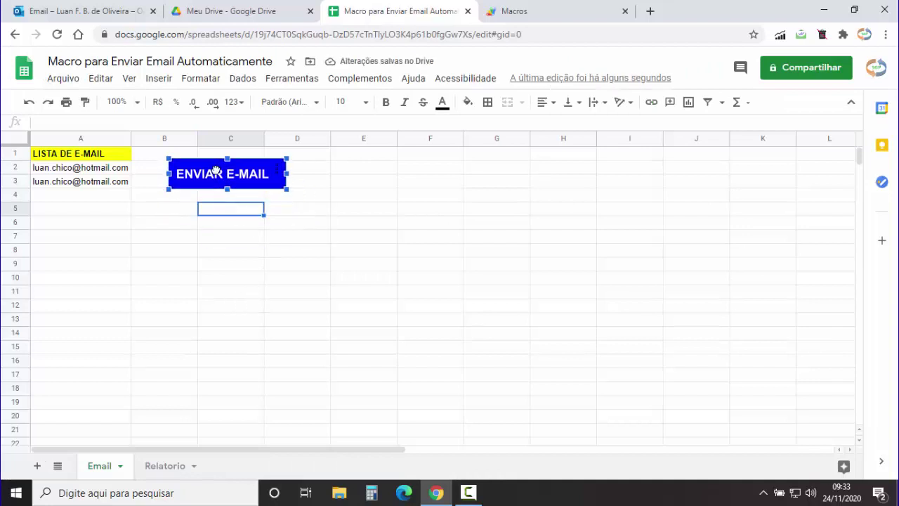
Step: Assign the Enviaremail script to the ENVIAR E-MAIL button via Transferir script
click(519, 11)
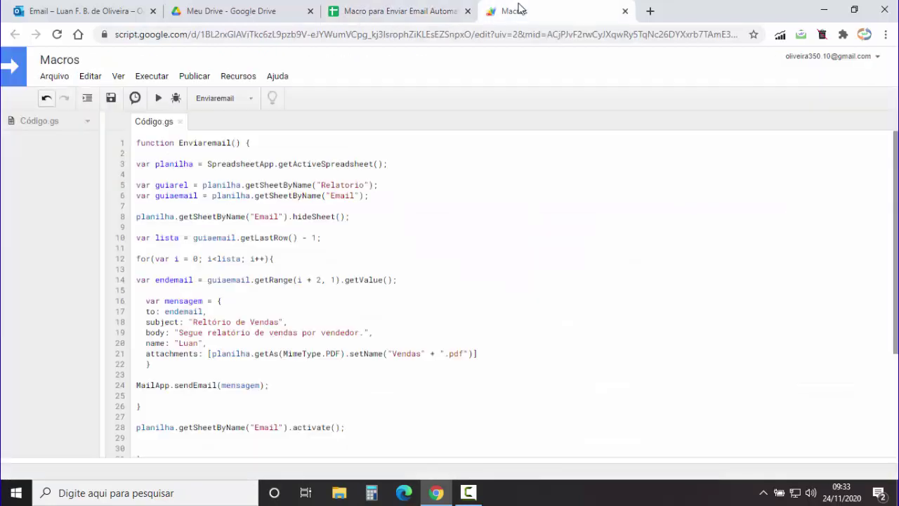
drag(178, 143, 231, 142)
key(ctrl+c)
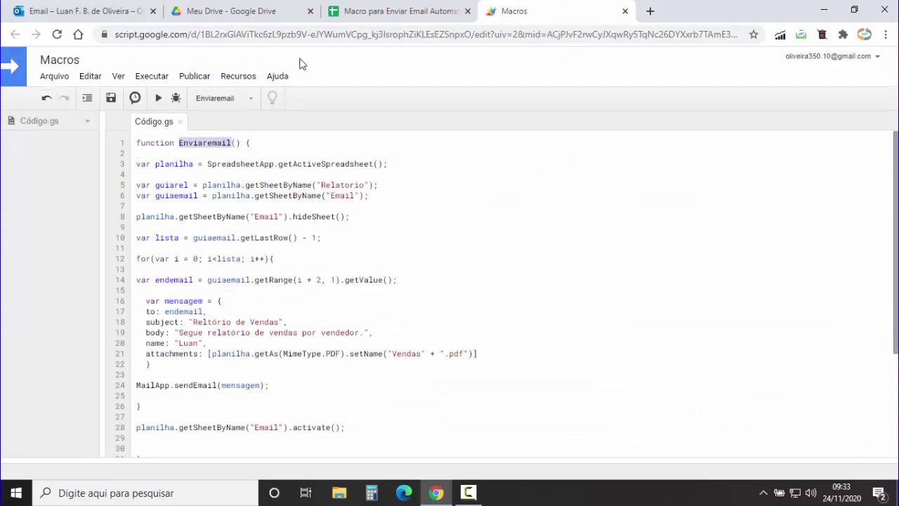
click(373, 10)
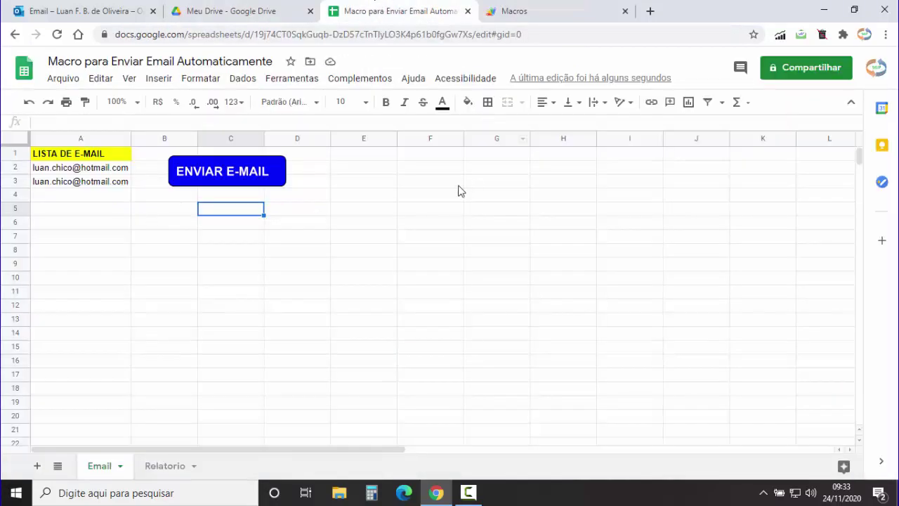
right_click(278, 171)
click(234, 228)
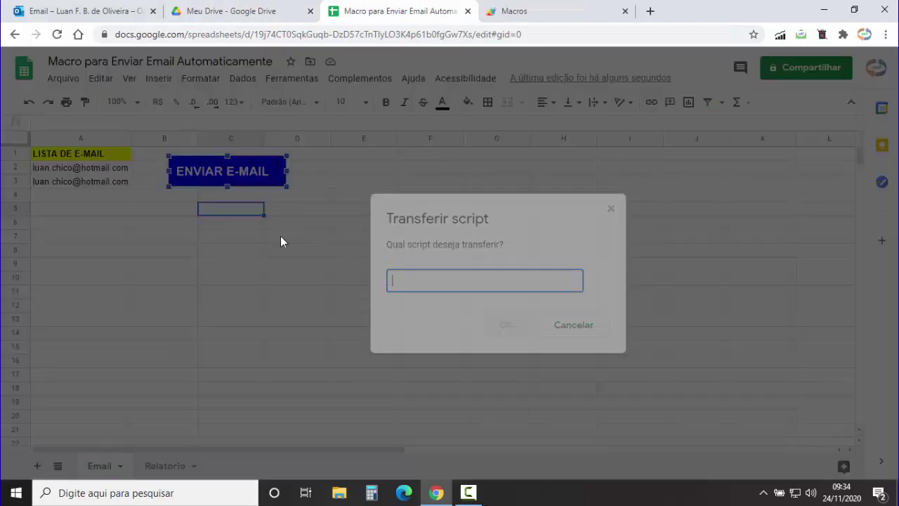
key(ctrl+v)
click(519, 343)
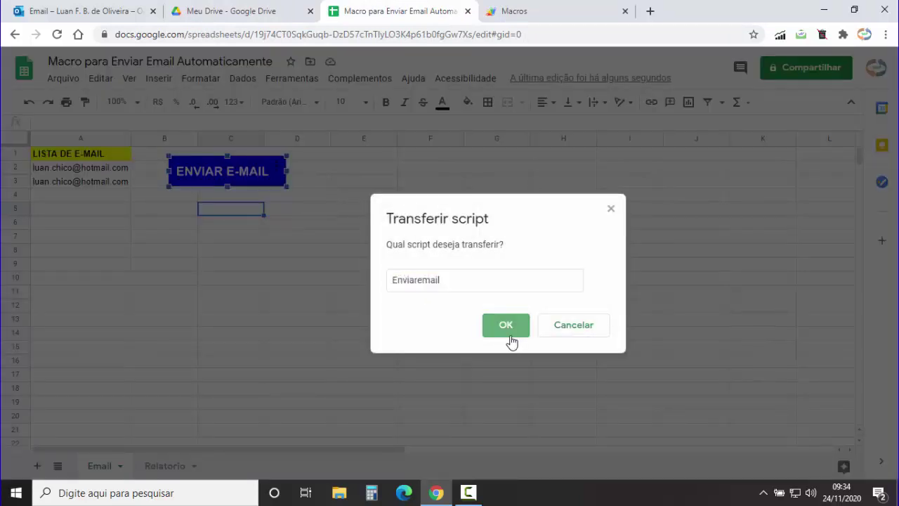
click(239, 273)
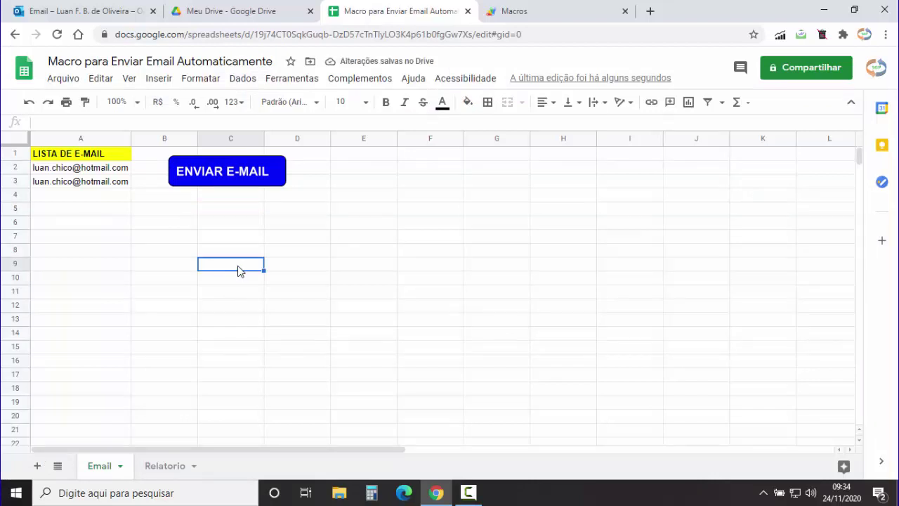
Step: Authorize Macros: choose the account, pass the unverified-app warning via Avançado, and Permitir
click(225, 181)
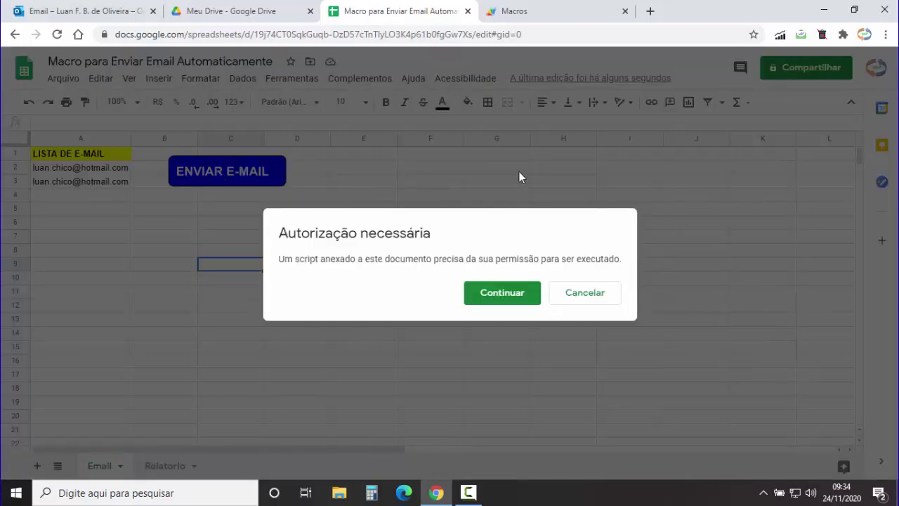
click(500, 298)
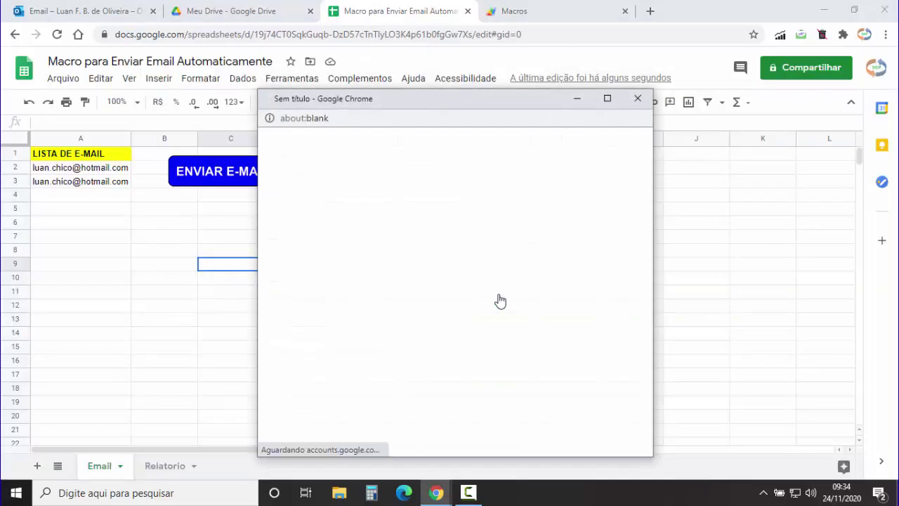
click(607, 99)
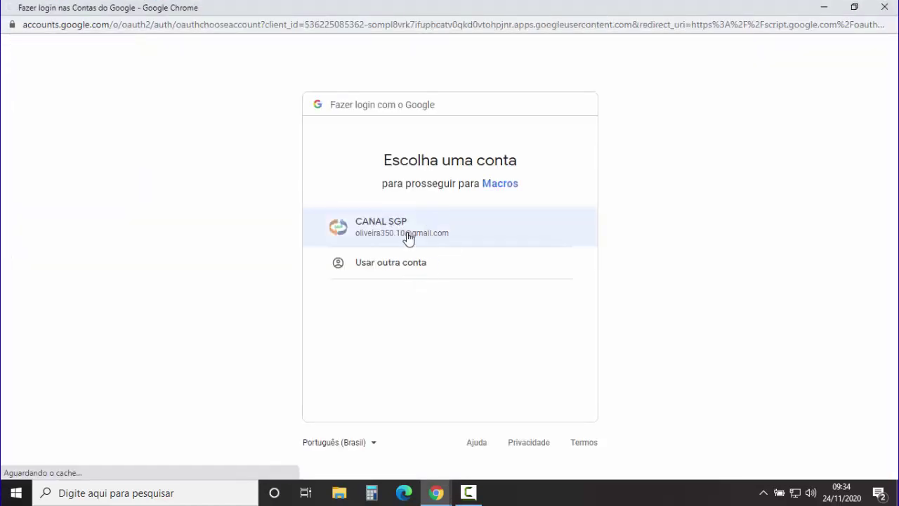
click(408, 237)
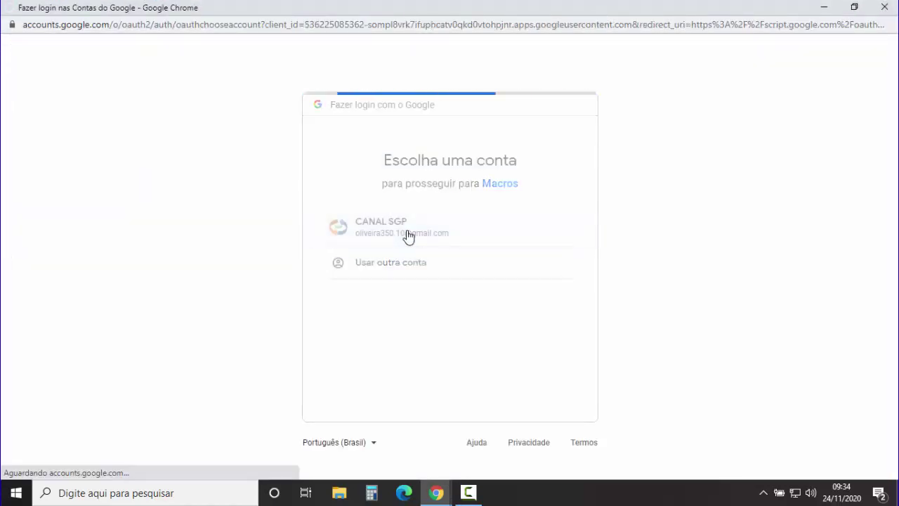
click(272, 281)
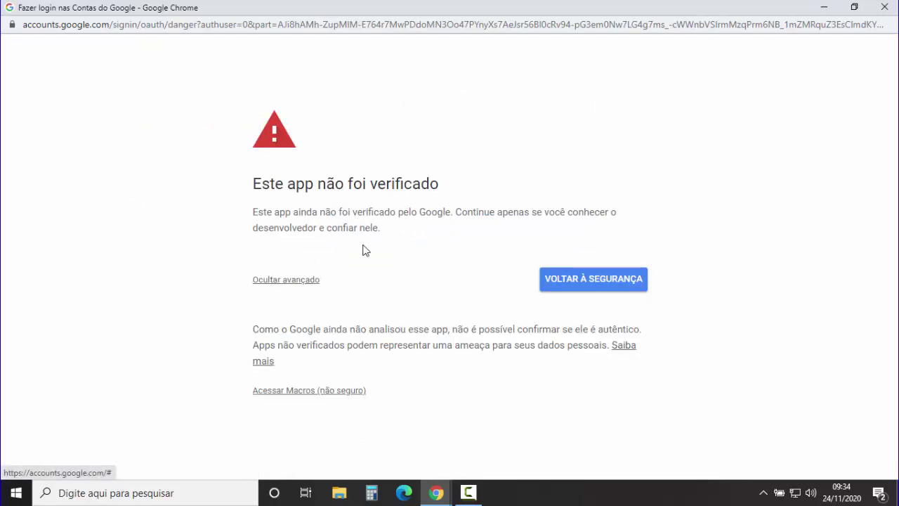
click(288, 397)
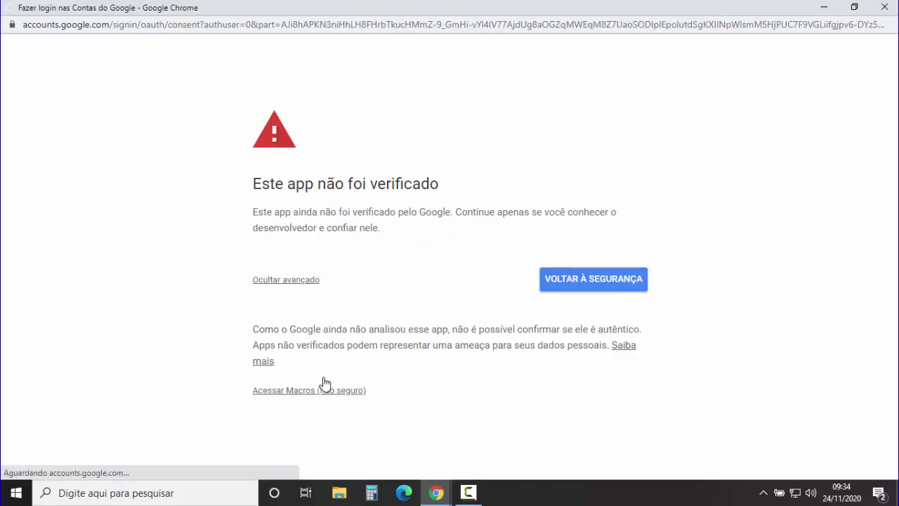
scroll(520, 245, down, 2)
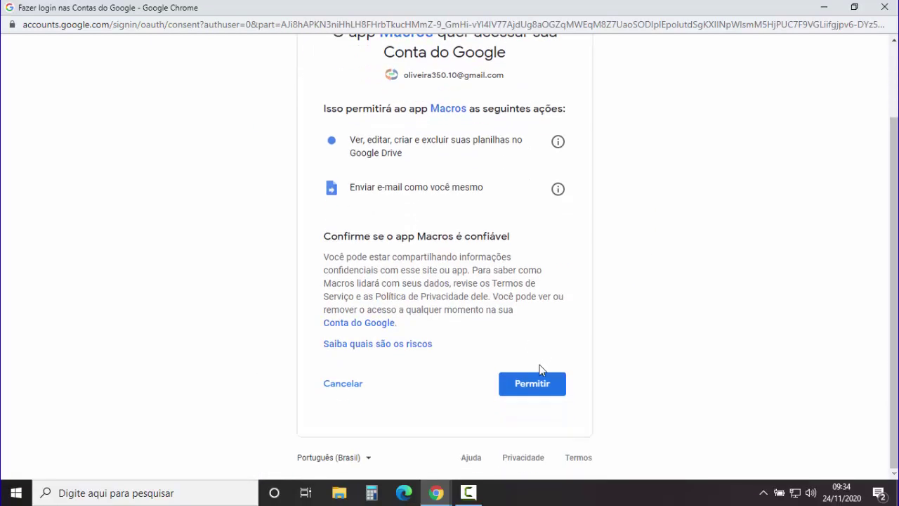
click(532, 384)
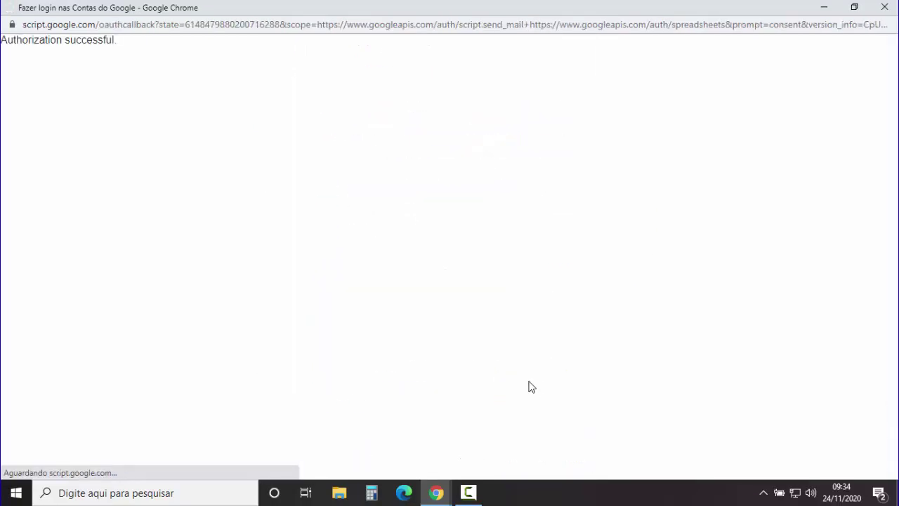
click(365, 253)
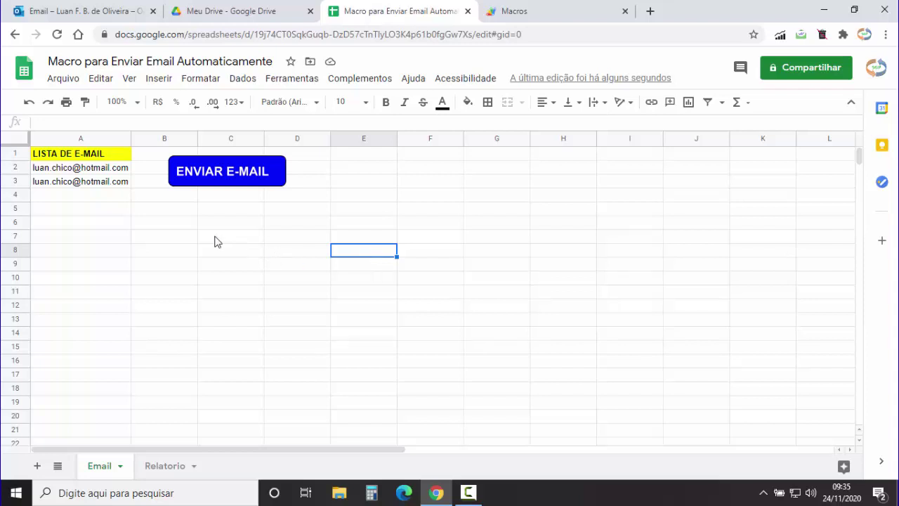
Step: Run the blue ENVIAR E-MAIL button to send the sales report PDF to the listed addresses
click(217, 174)
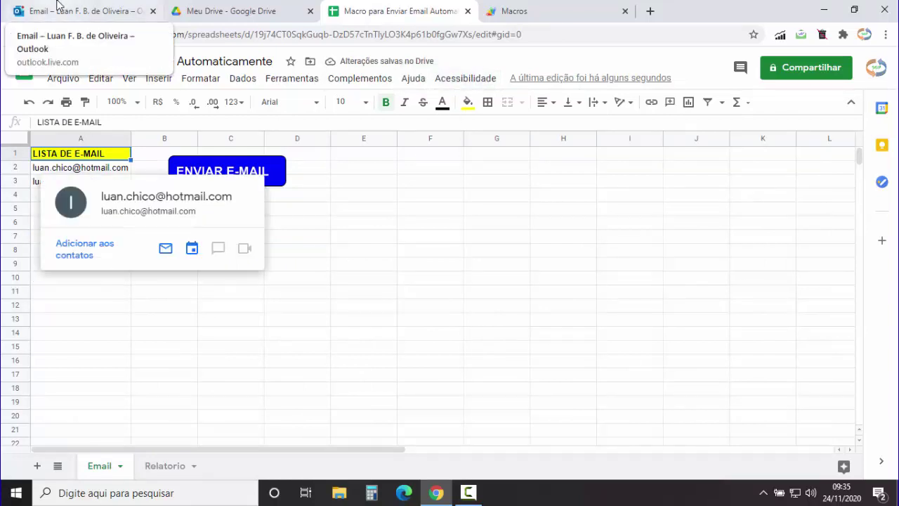
Step: Open the received Reltório de Vendas e-mail in Outlook and preview its Vendas.pdf attachment
click(57, 7)
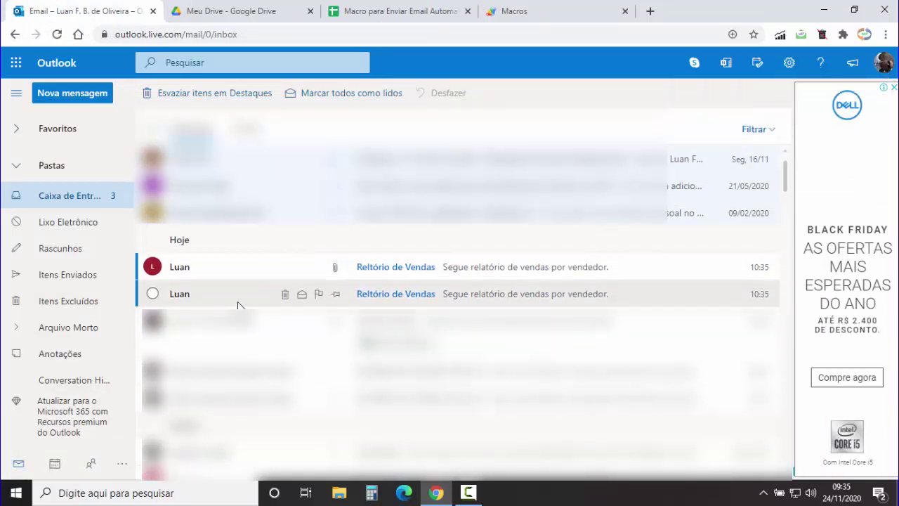
click(202, 275)
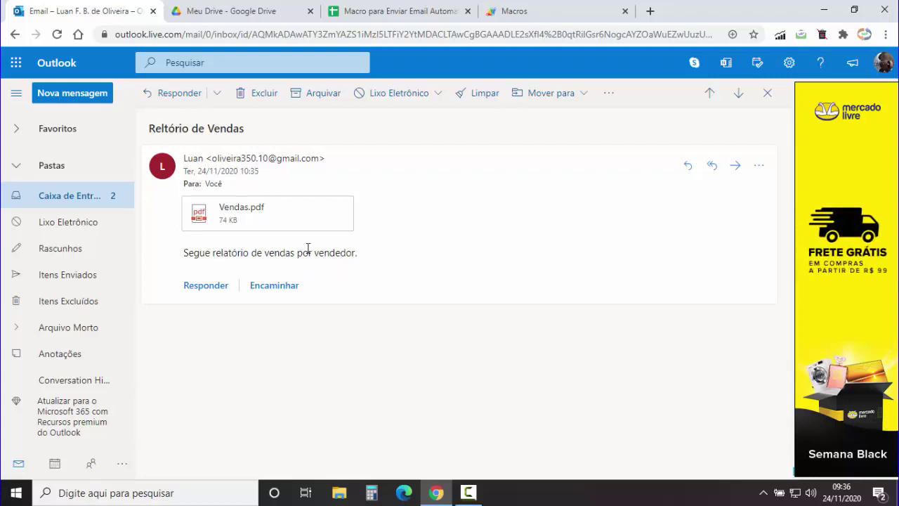
click(344, 222)
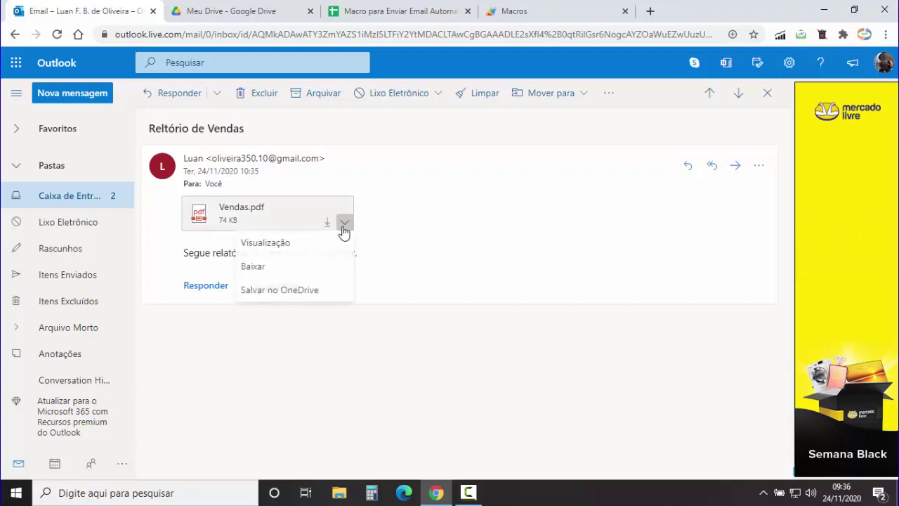
click(275, 253)
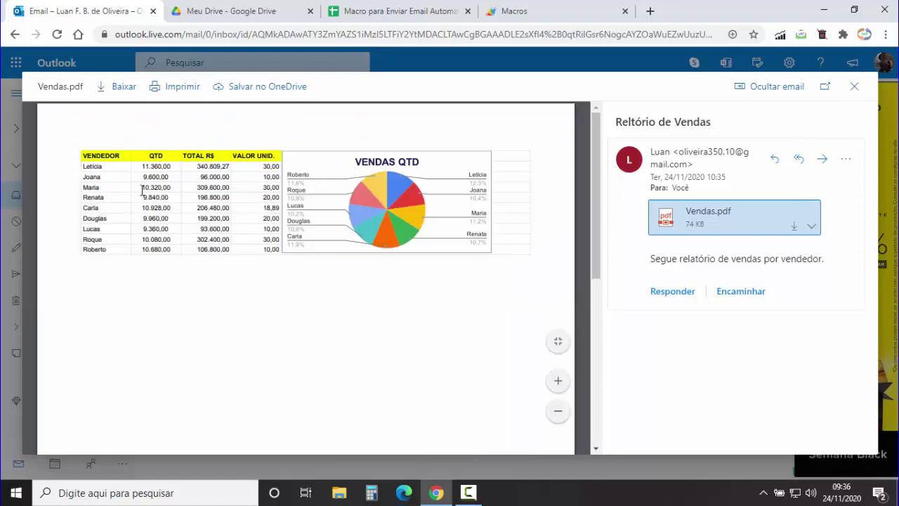
mouse_move(83, 166)
mouse_down()
mouse_move(245, 196)
mouse_move(254, 239)
mouse_up()
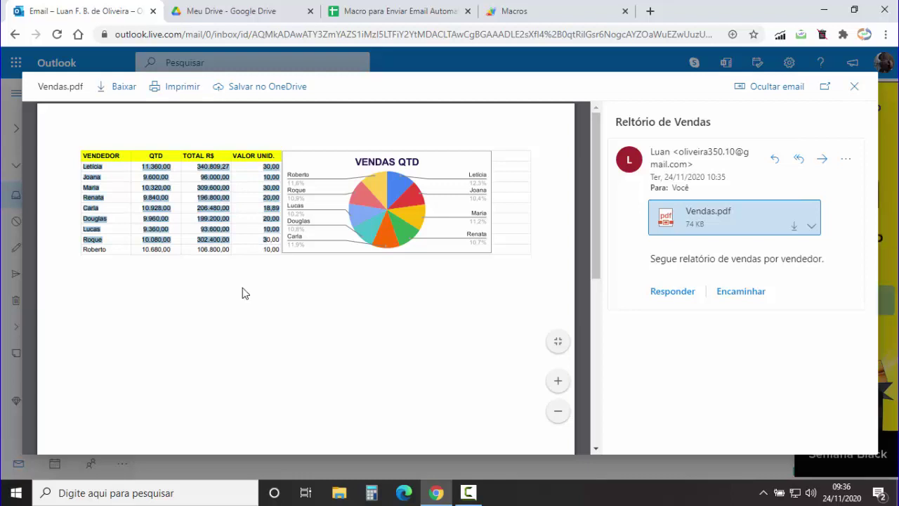
click(854, 87)
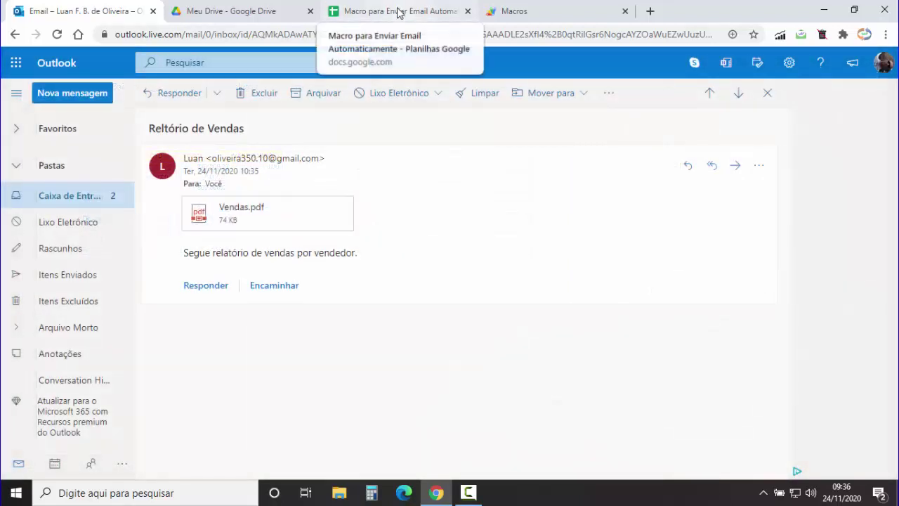
Step: Turn off gridlines (Ver > Linhas de grade) on the Relatorio sheet
click(398, 13)
click(216, 335)
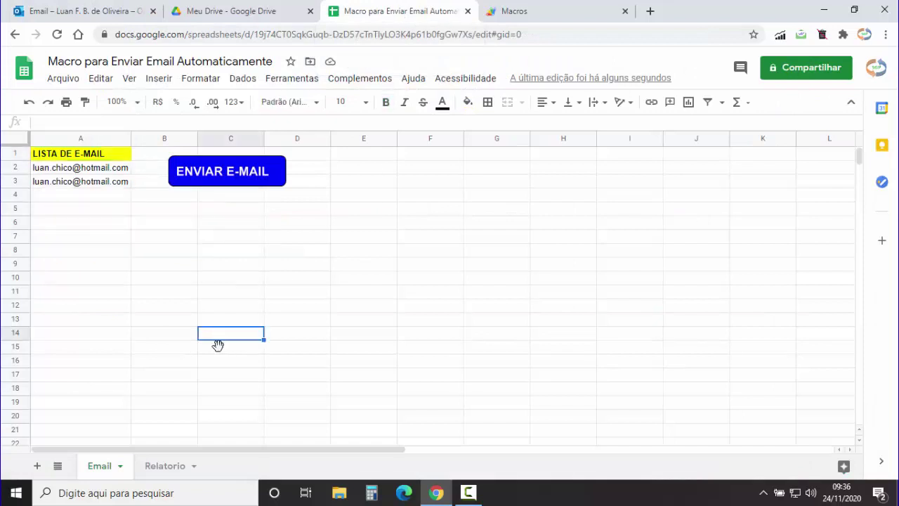
click(167, 466)
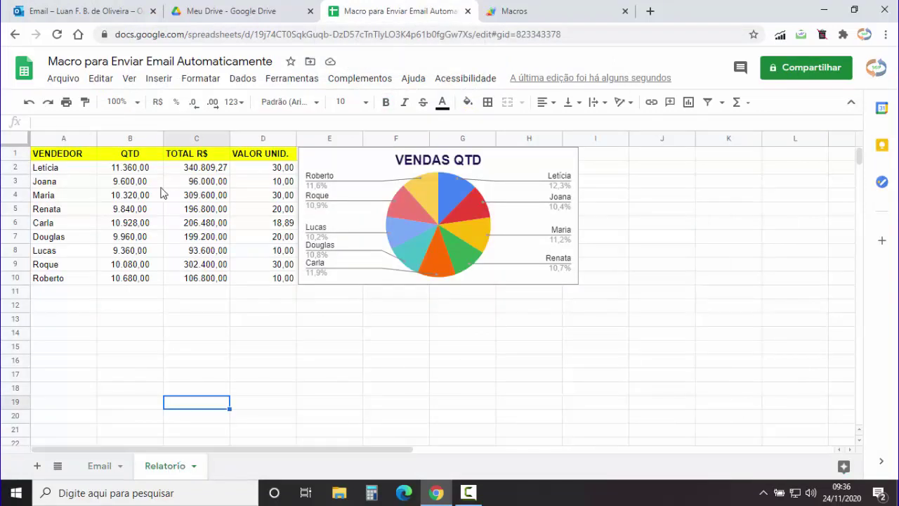
click(130, 79)
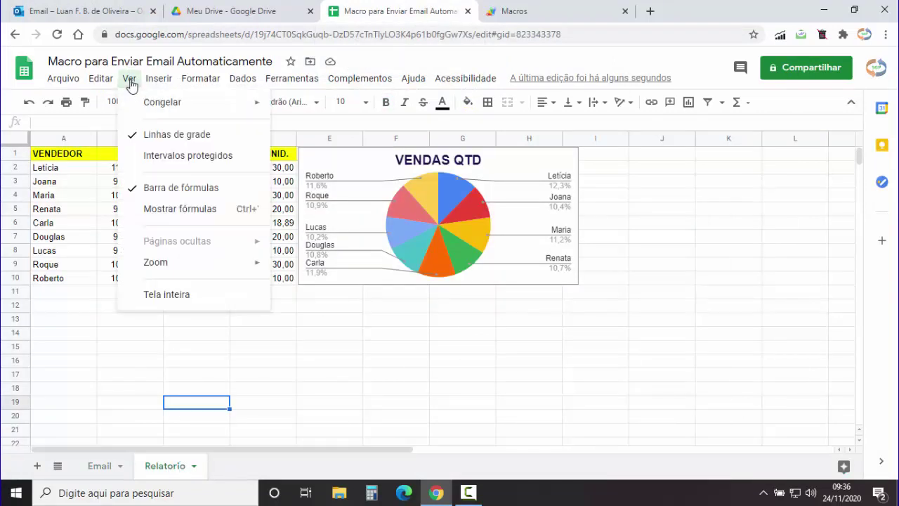
click(133, 138)
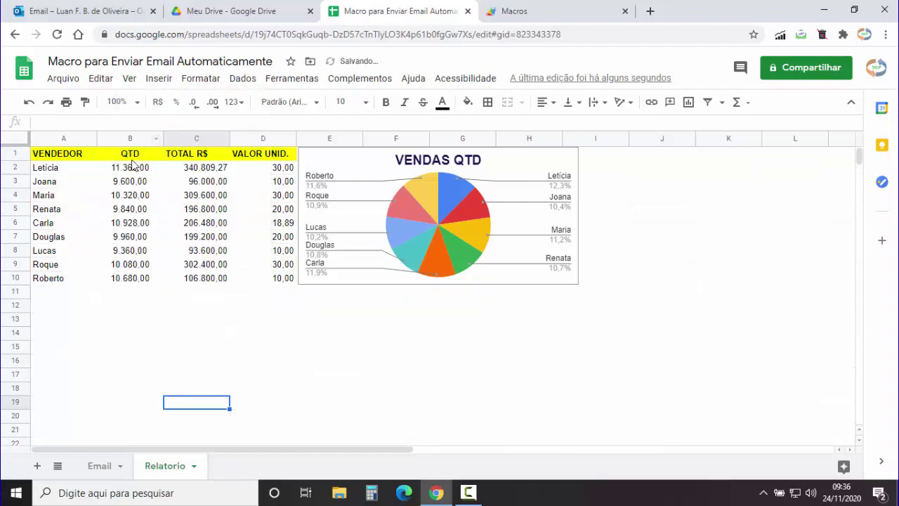
click(180, 318)
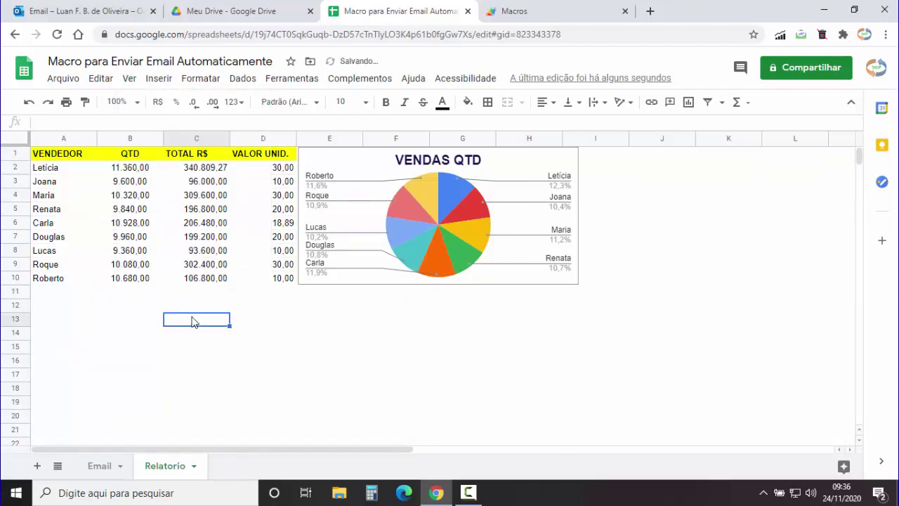
Step: Run the ENVIAR E-MAIL button on the Email sheet again
click(100, 466)
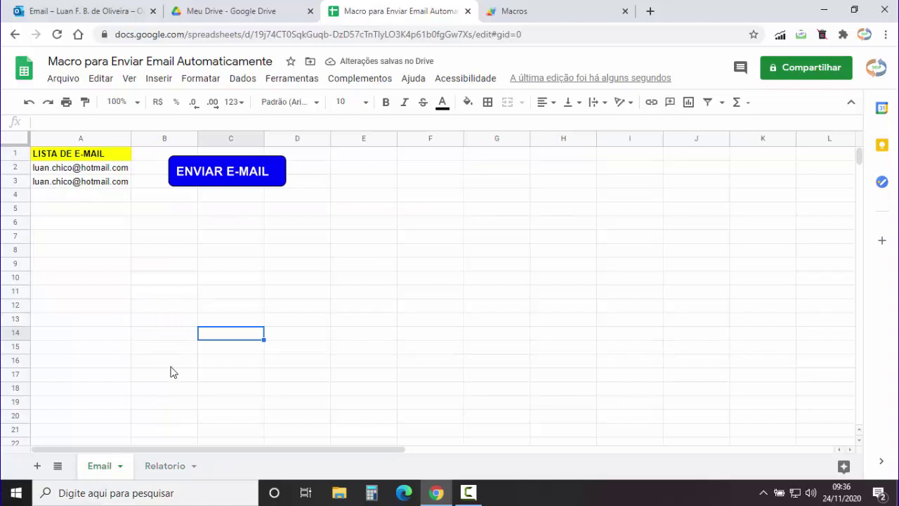
click(225, 176)
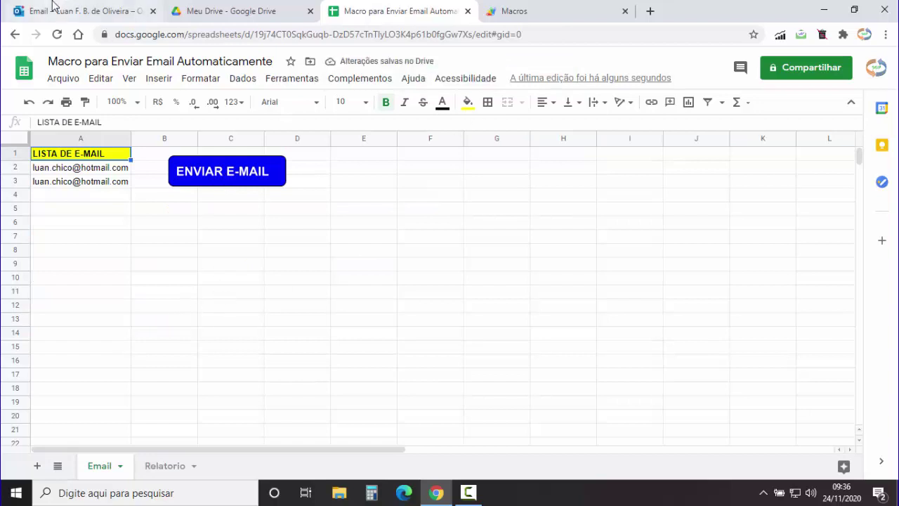
click(81, 10)
Step: Preview Vendas.pdf from the newest 10:36 Reltório de Vendas e-mail, now without gridlines
click(92, 201)
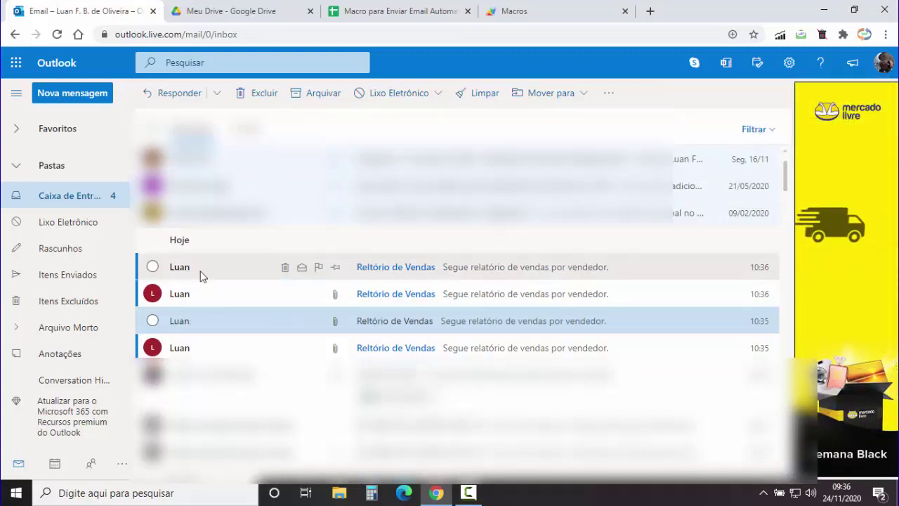
click(201, 273)
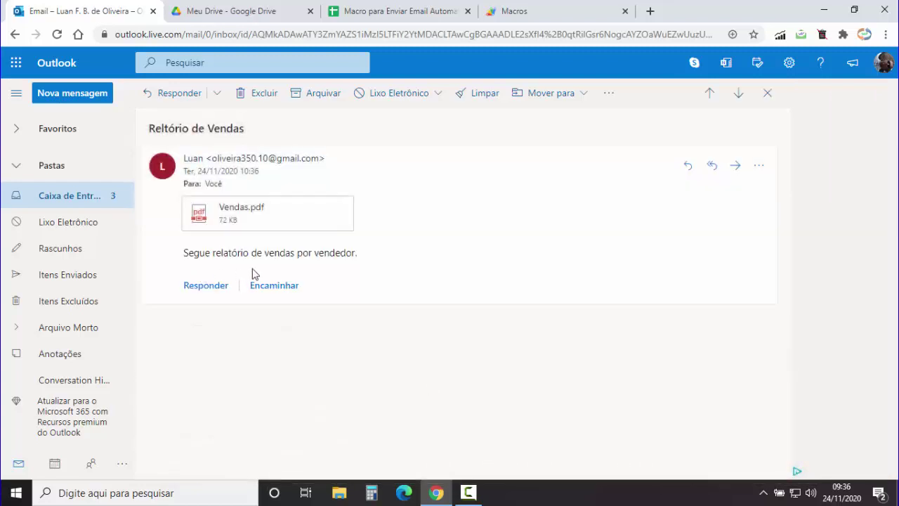
click(347, 226)
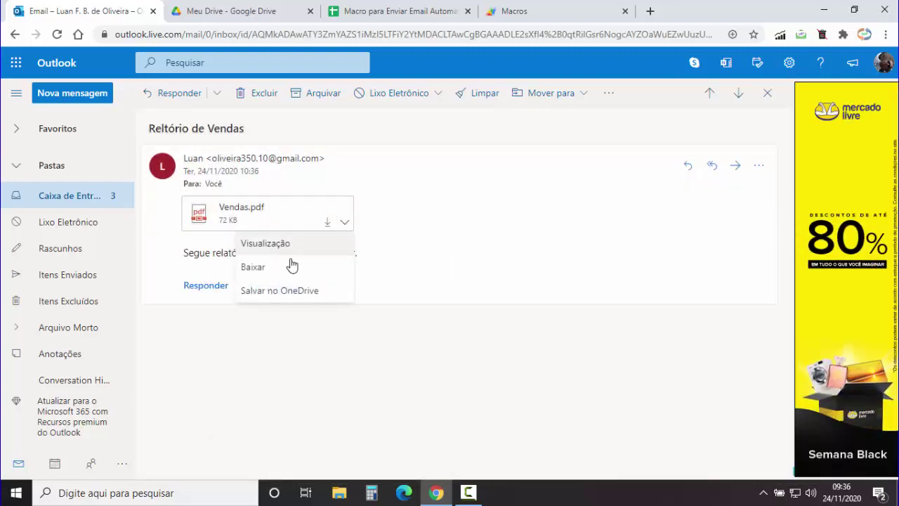
click(274, 245)
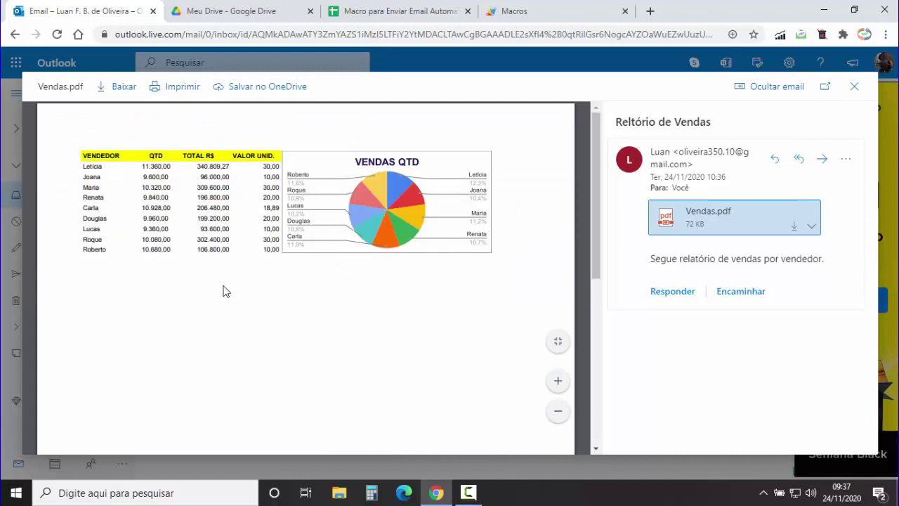
click(394, 13)
click(207, 243)
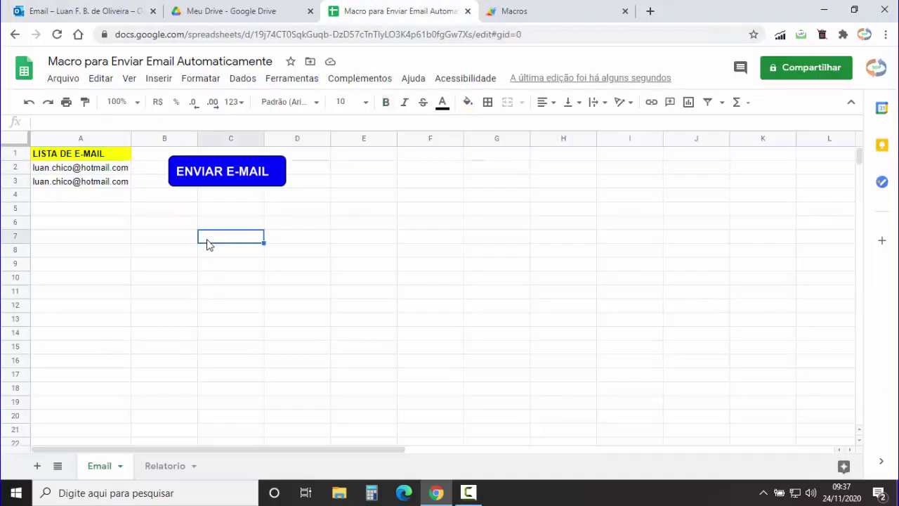